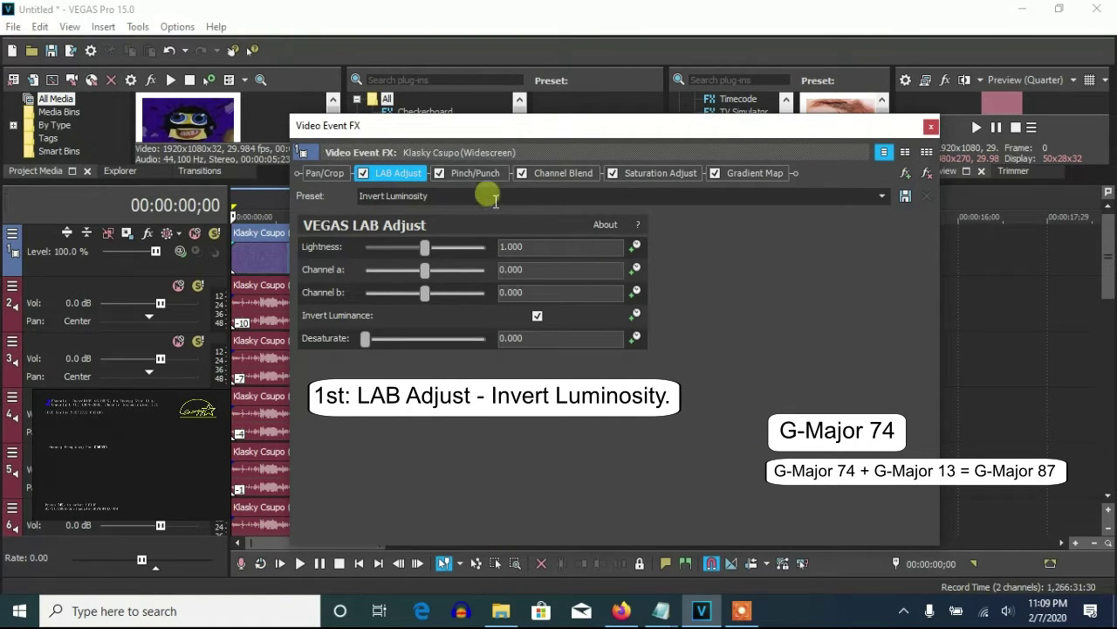
Step: Review the Pinch/Punch, Channel Blend and Saturation Adjust settings in the video event's effect chain
{"action": "left_click", "coordinate": [477, 172]}
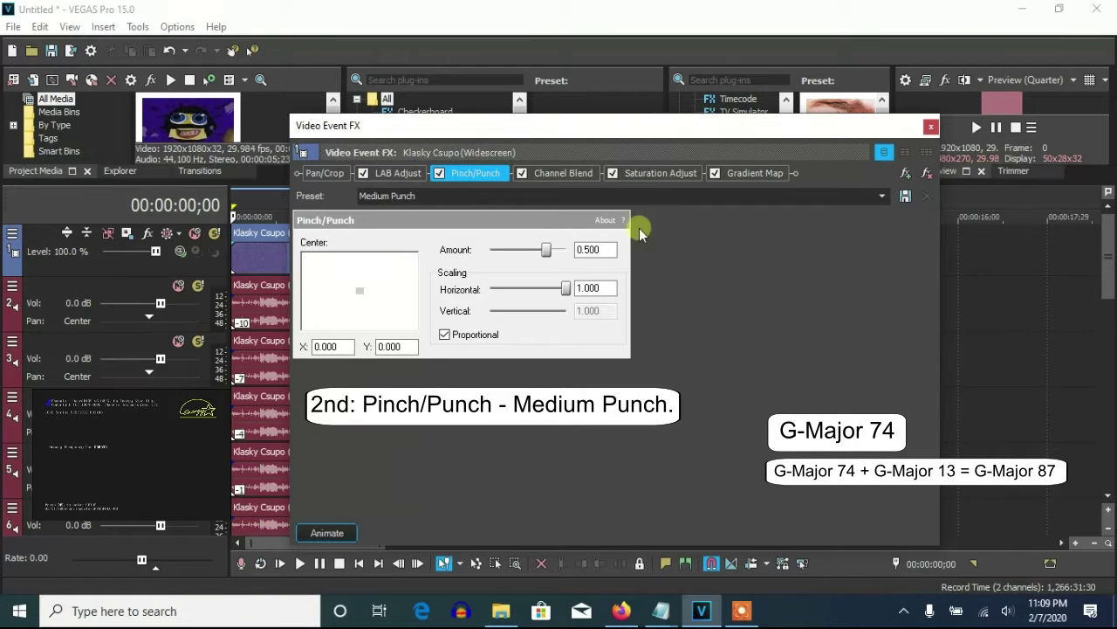
{"action": "left_click", "coordinate": [577, 174]}
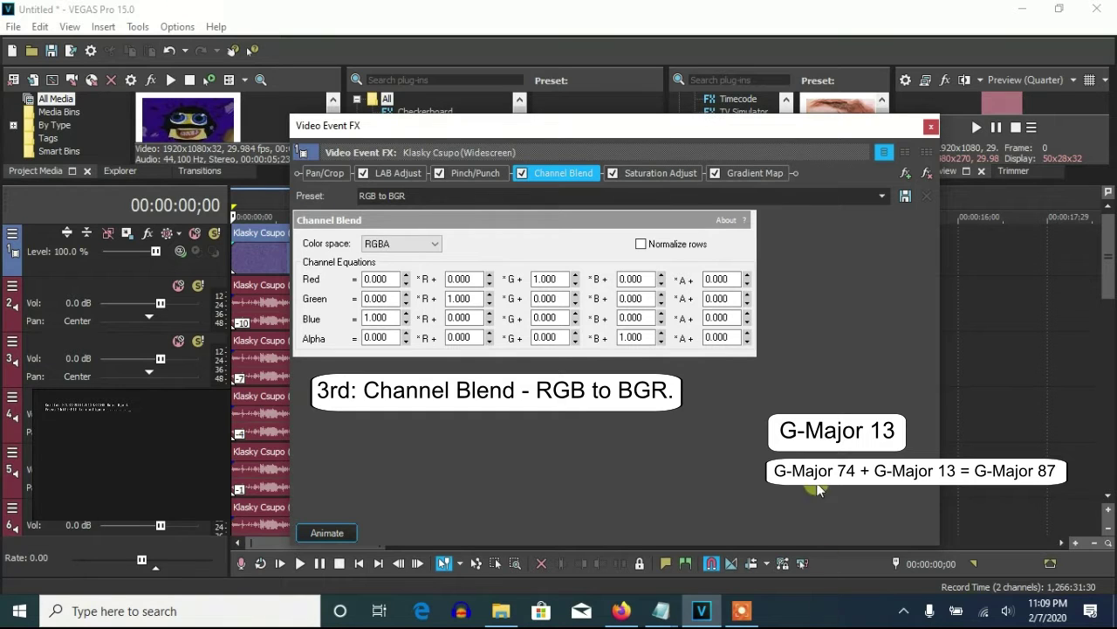
{"action": "left_click", "coordinate": [661, 173]}
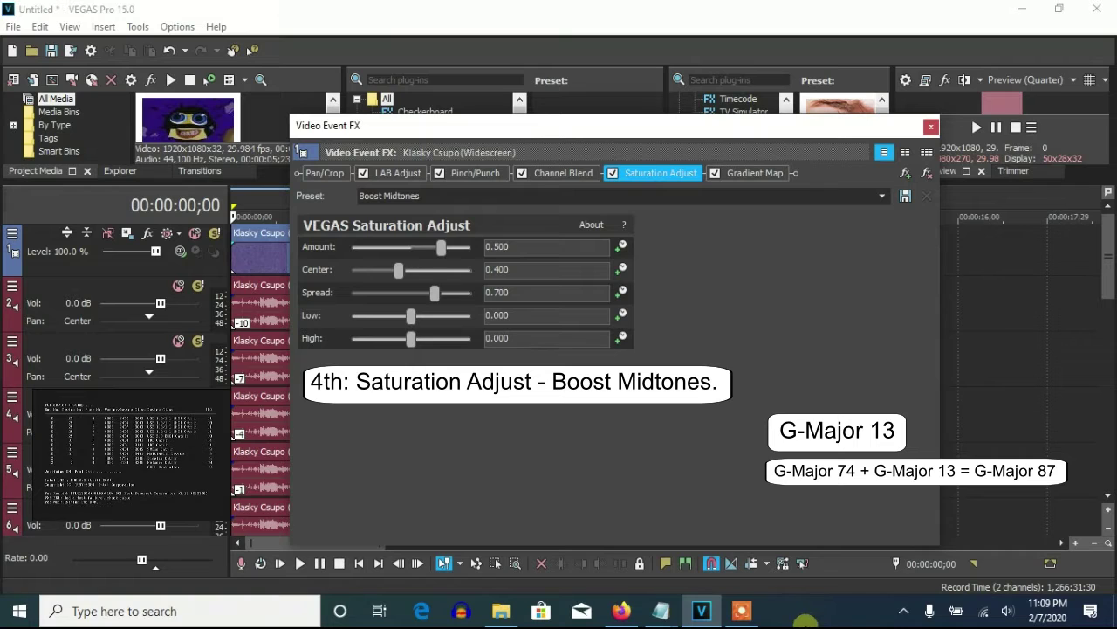
Step: Check the color values of all three Gradient Map points, and close the video event effects
{"action": "left_click", "coordinate": [753, 177]}
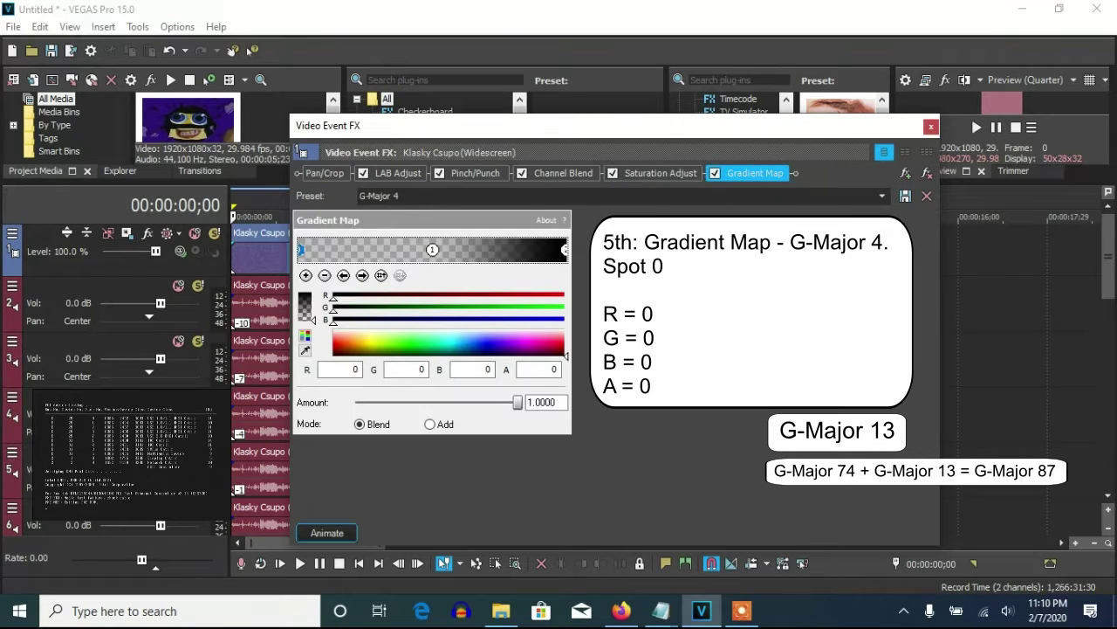
{"action": "left_click", "coordinate": [362, 275]}
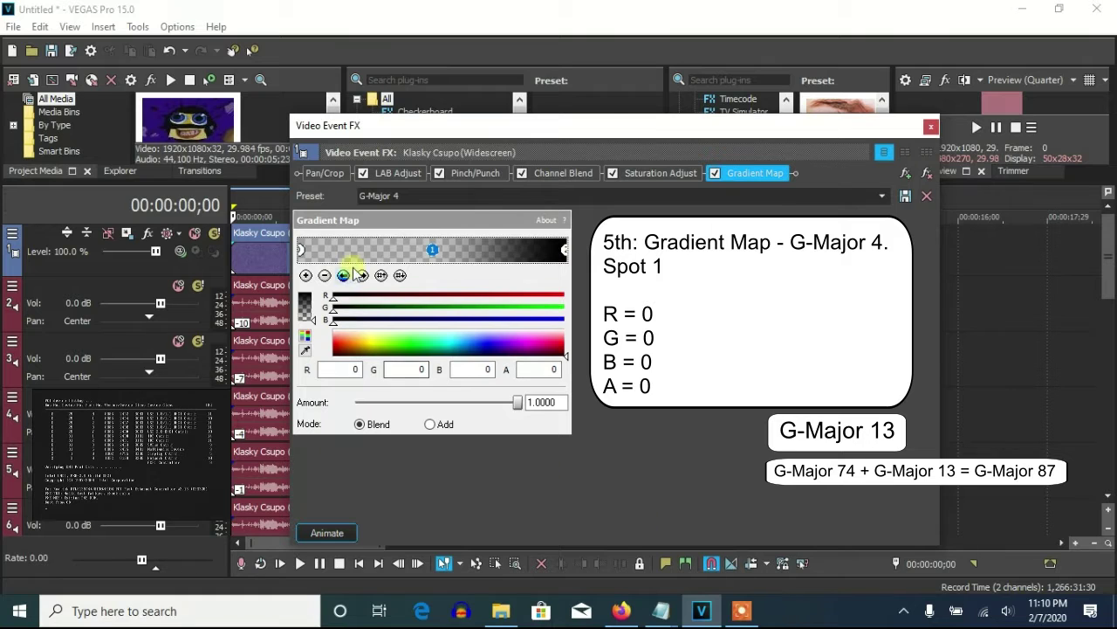
{"action": "left_click", "coordinate": [363, 275]}
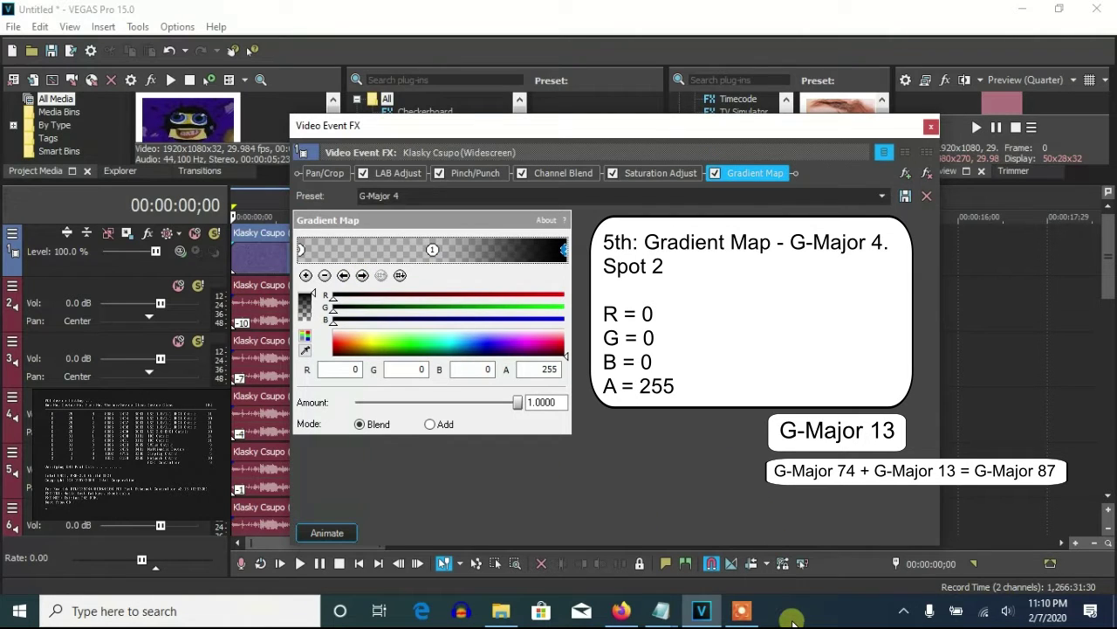
{"action": "left_click", "coordinate": [930, 127]}
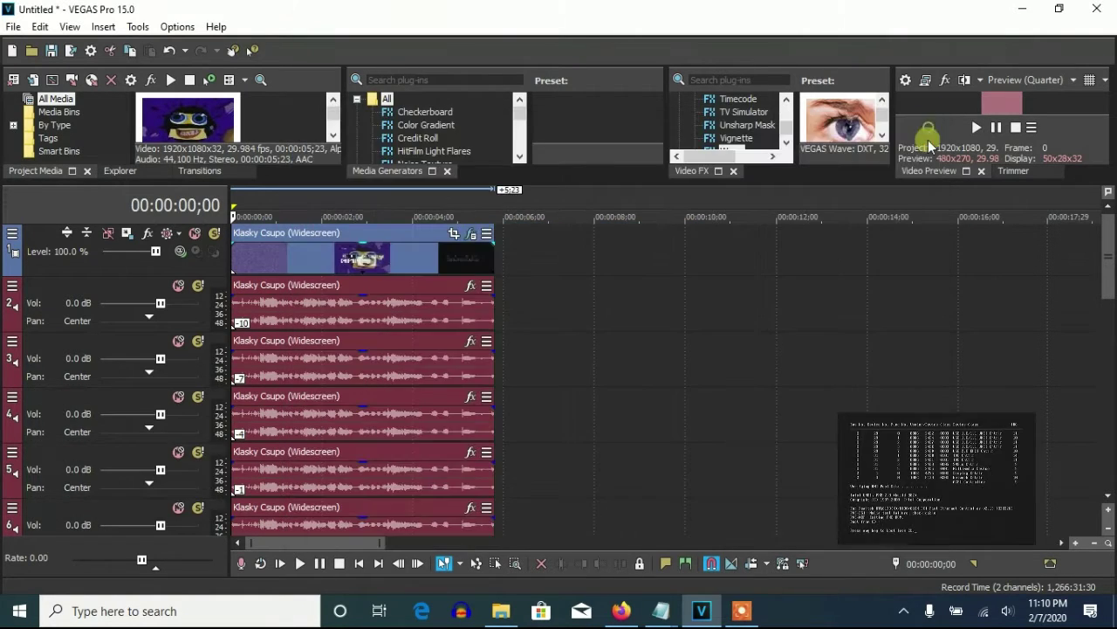
Step: Check the time stretch and pitch shift properties of the audio events on tracks 2 and 3
{"action": "right_click", "coordinate": [457, 328]}
{"action": "left_click", "coordinate": [502, 591]}
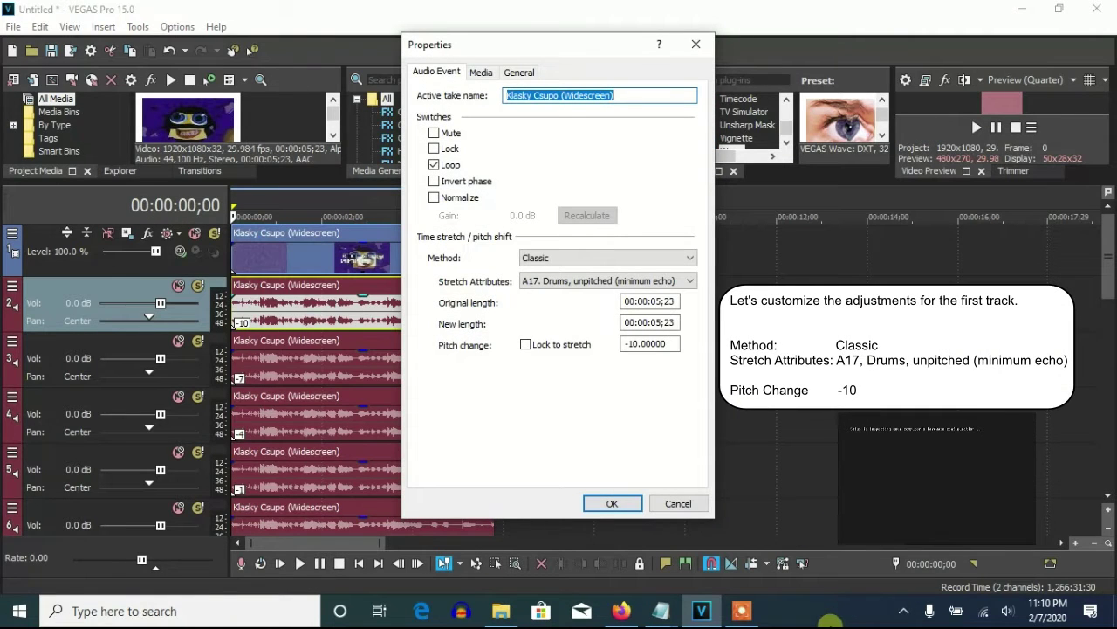
{"action": "left_click", "coordinate": [611, 503]}
{"action": "right_click", "coordinate": [378, 417]}
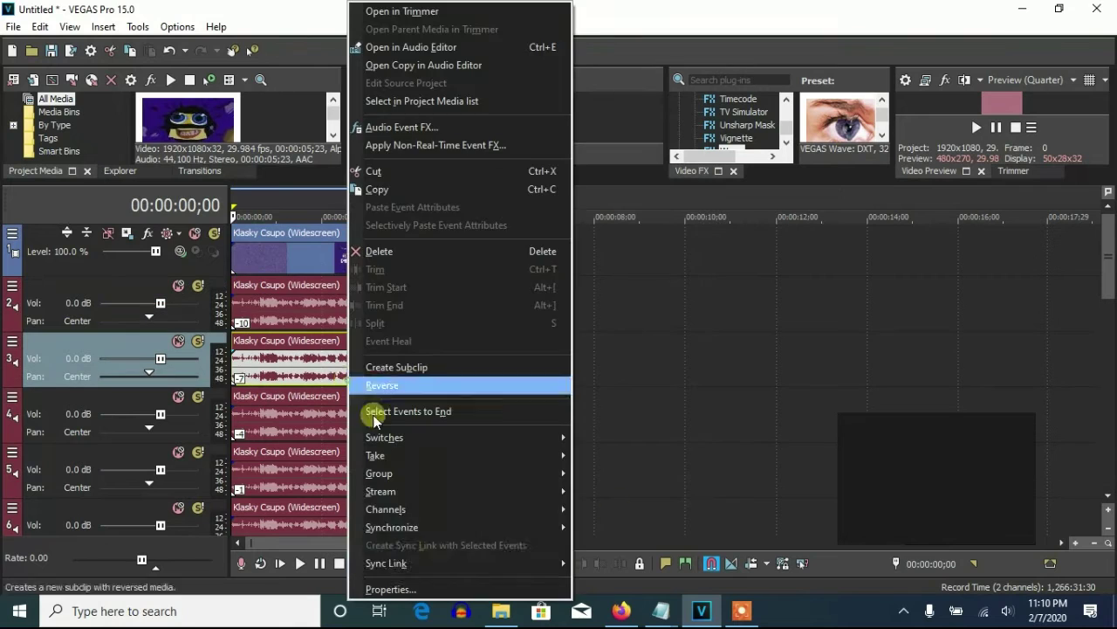
{"action": "left_click", "coordinate": [390, 588]}
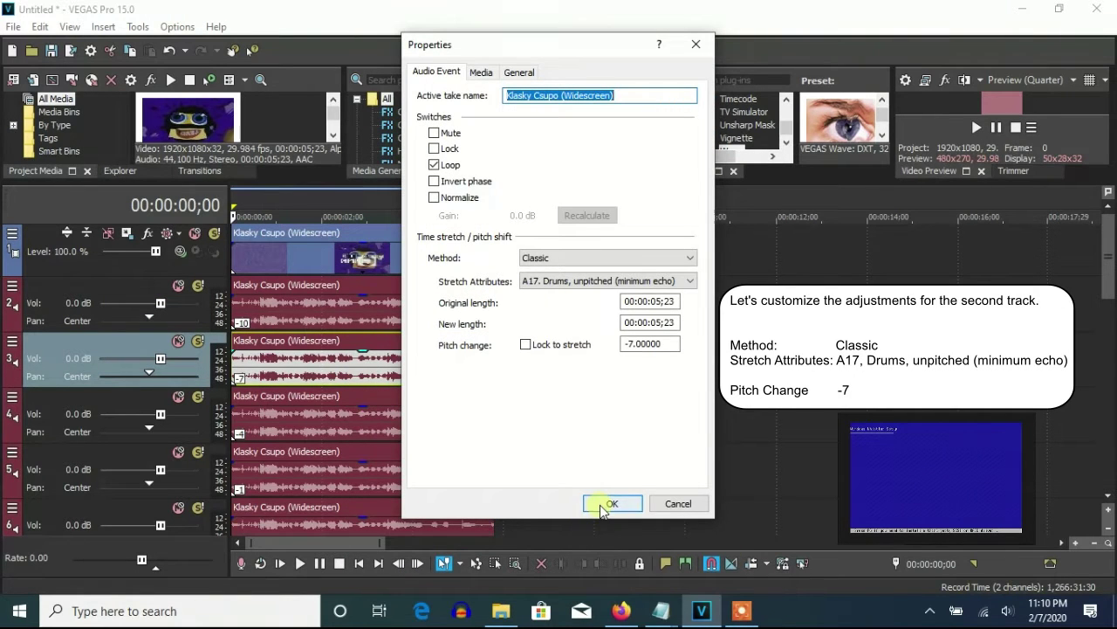
{"action": "left_click", "coordinate": [612, 503]}
Step: Check the time stretch and pitch shift properties of the audio events on tracks 4 and 5
{"action": "right_click", "coordinate": [357, 429]}
{"action": "left_click", "coordinate": [393, 585]}
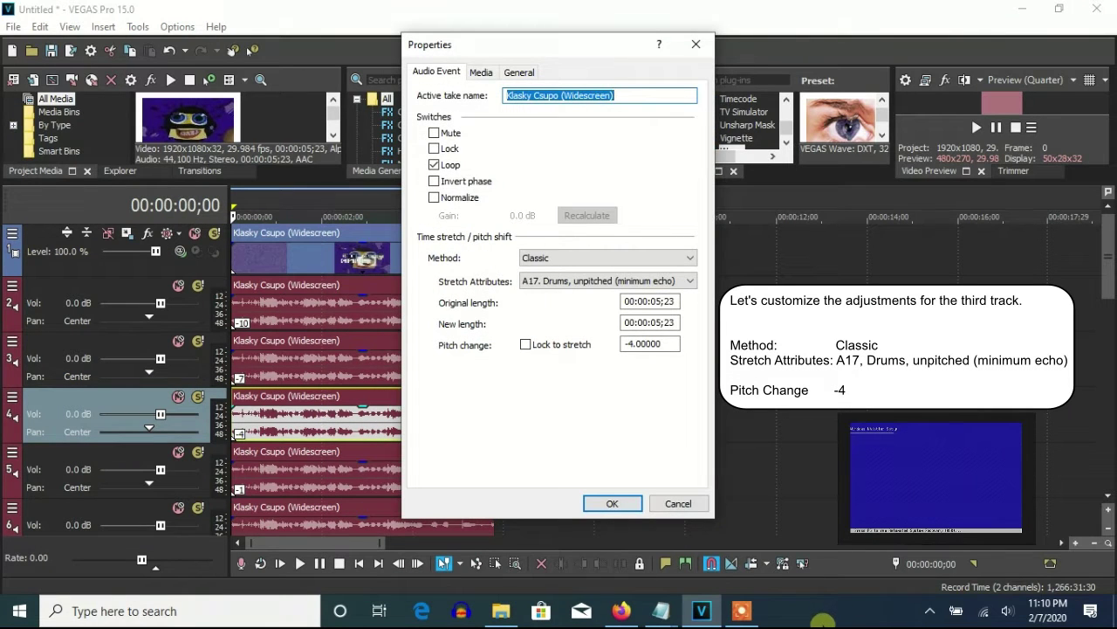
{"action": "left_click", "coordinate": [612, 503]}
{"action": "right_click", "coordinate": [407, 472]}
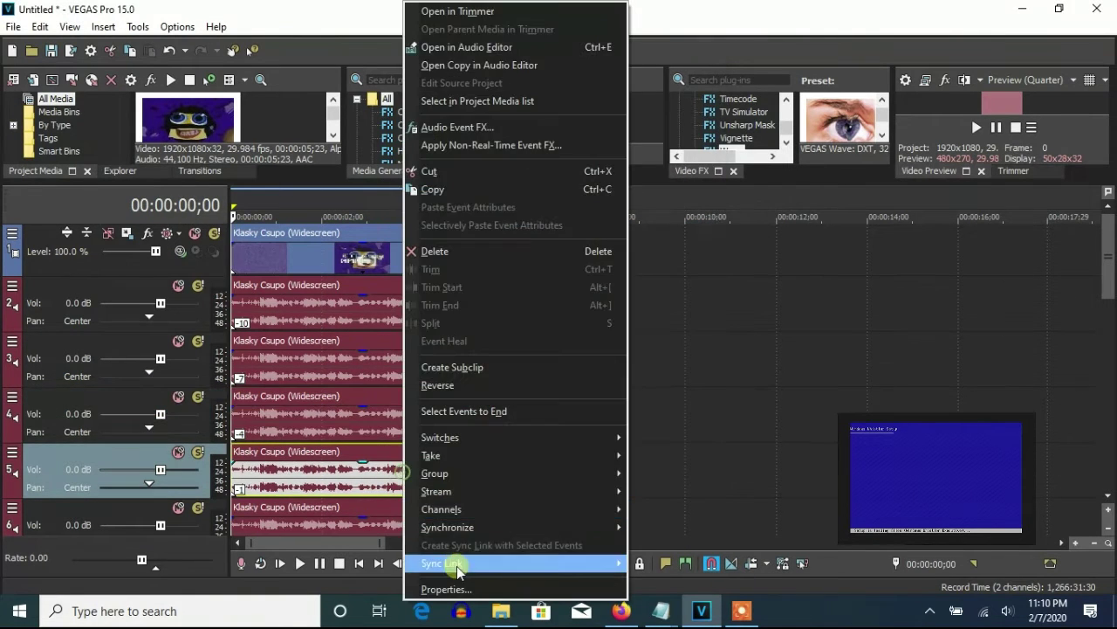
{"action": "left_click", "coordinate": [457, 566]}
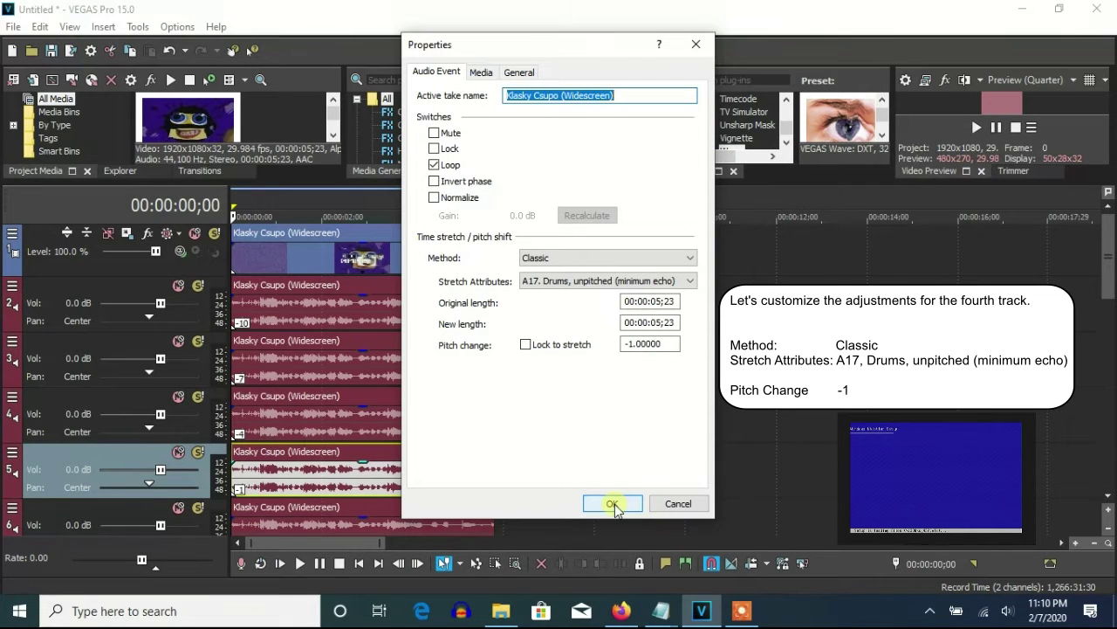
{"action": "left_click", "coordinate": [613, 504]}
Step: Check the time stretch and pitch shift properties of the audio events on tracks 6 and 7
{"action": "right_click", "coordinate": [461, 524]}
{"action": "left_click", "coordinate": [502, 588]}
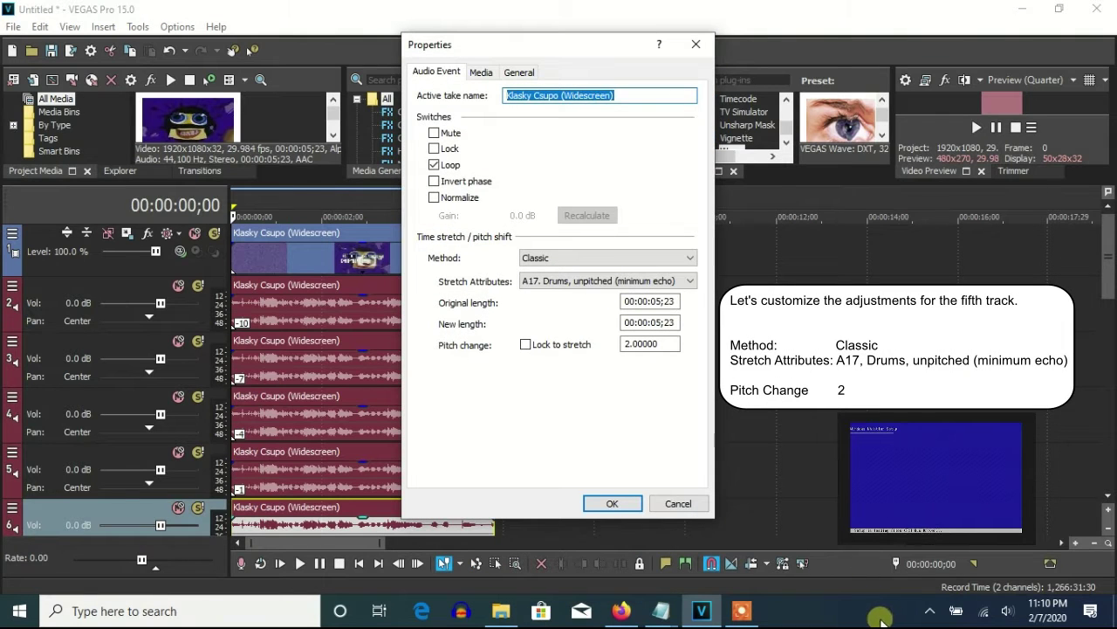
{"action": "left_click", "coordinate": [623, 506]}
{"action": "scroll", "coordinate": [449, 305], "scroll_direction": "down", "scroll_amount": 5}
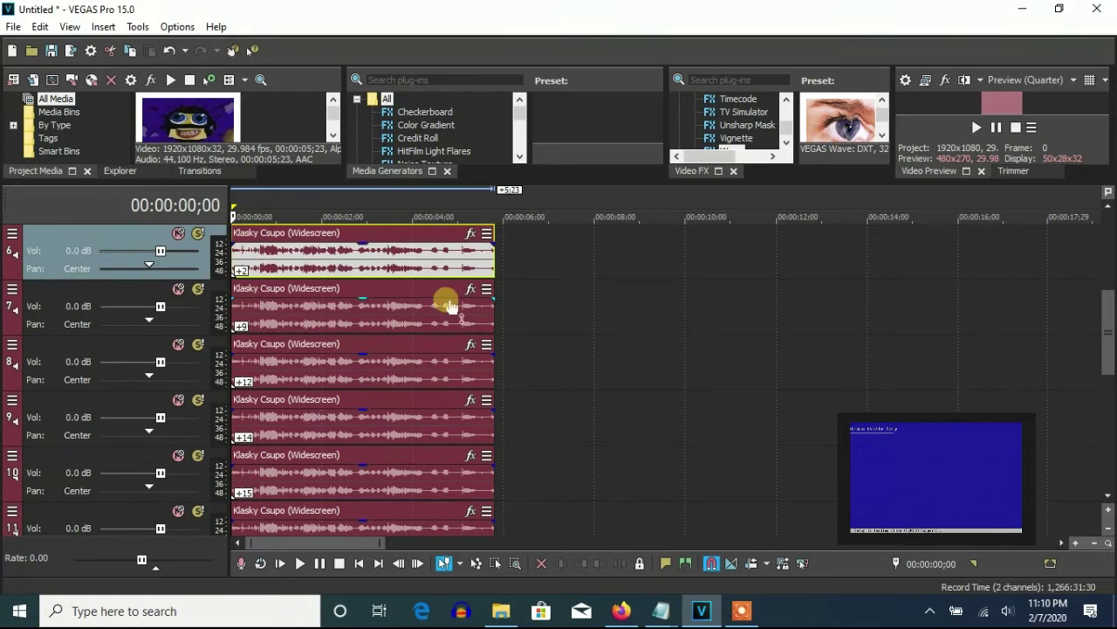
{"action": "right_click", "coordinate": [450, 305]}
{"action": "left_click", "coordinate": [476, 588]}
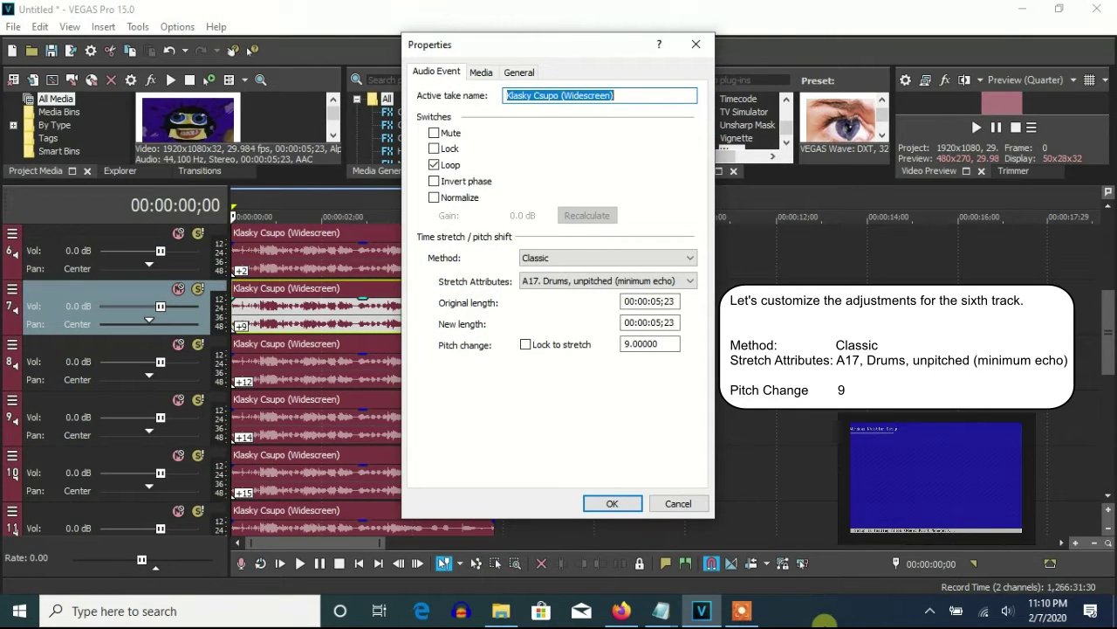
{"action": "left_click", "coordinate": [612, 503]}
Step: Check the time stretch and pitch shift properties of the audio events on tracks 8 and 9
{"action": "right_click", "coordinate": [364, 373]}
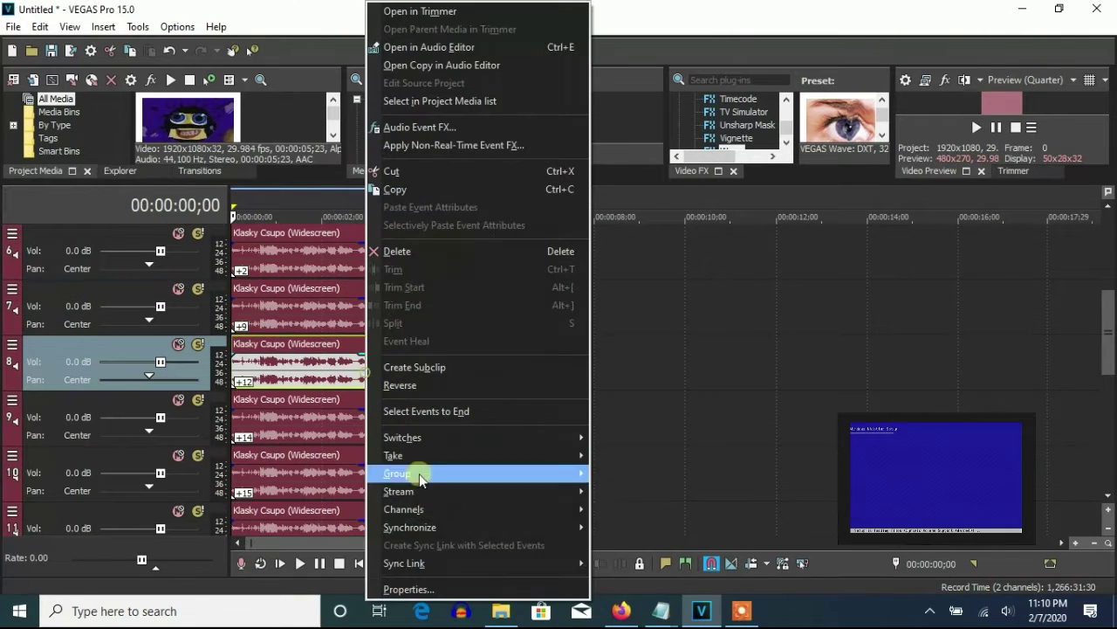
{"action": "left_click", "coordinate": [408, 588]}
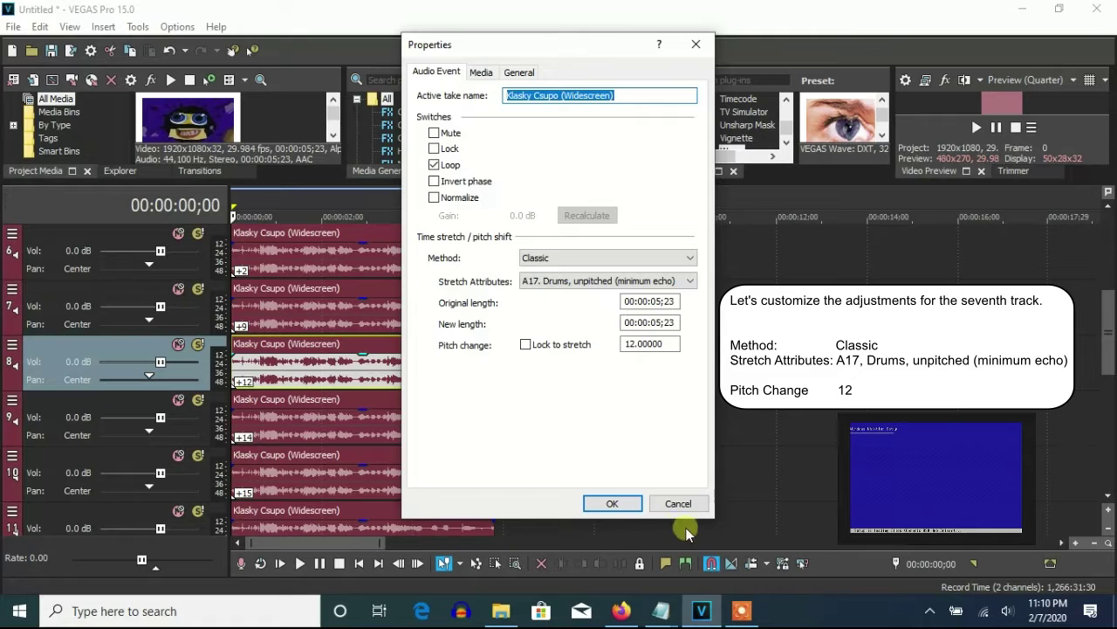
{"action": "left_click", "coordinate": [612, 503]}
{"action": "right_click", "coordinate": [354, 417]}
{"action": "left_click", "coordinate": [411, 586]}
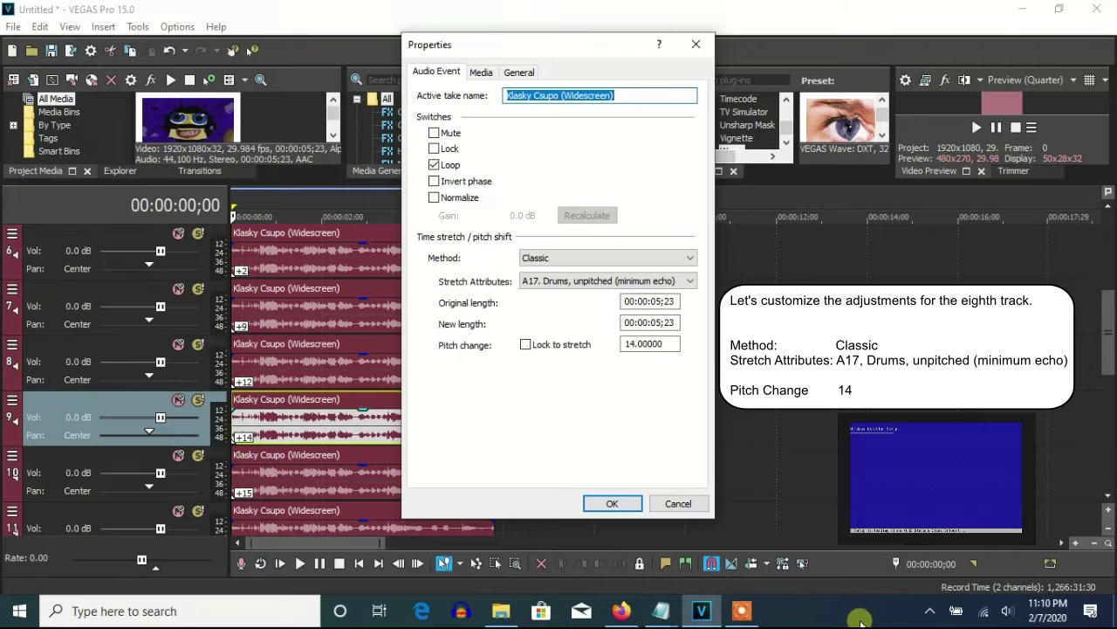
{"action": "left_click", "coordinate": [609, 505]}
Step: Check the time stretch and pitch shift properties of the audio events on tracks 10 and 11
{"action": "right_click", "coordinate": [412, 474]}
{"action": "left_click", "coordinate": [483, 590]}
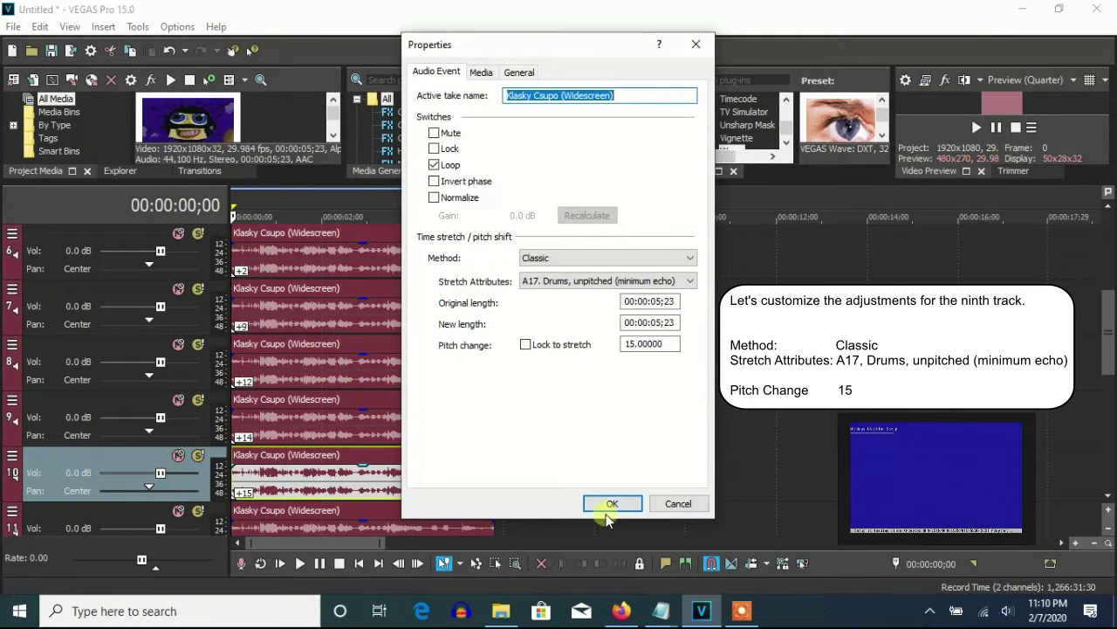
{"action": "left_click", "coordinate": [611, 505]}
{"action": "right_click", "coordinate": [456, 524]}
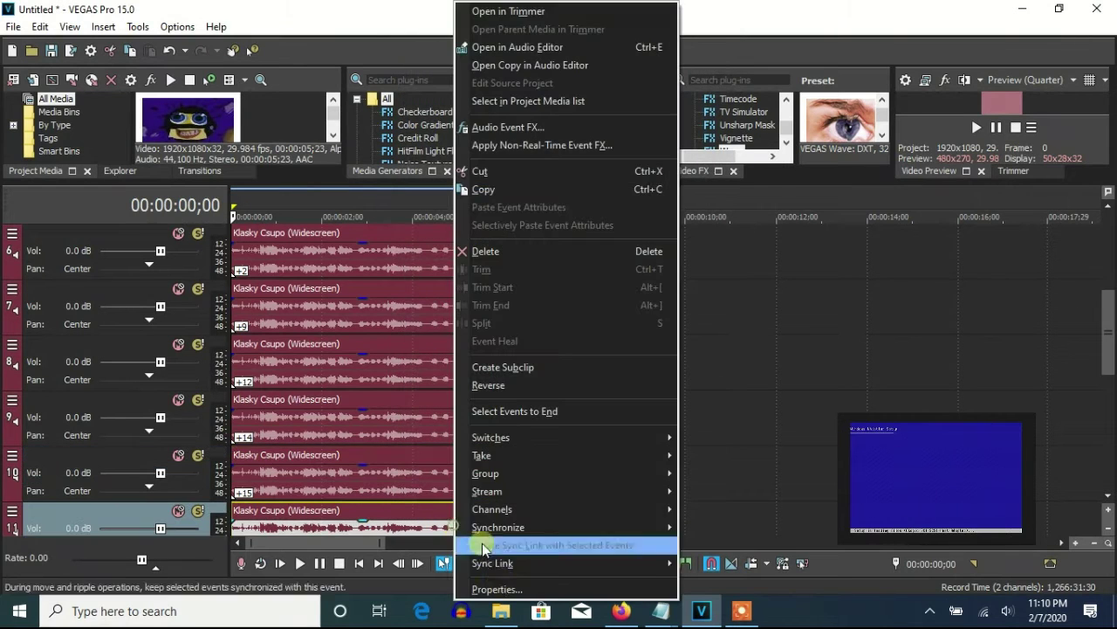
{"action": "left_click", "coordinate": [506, 587]}
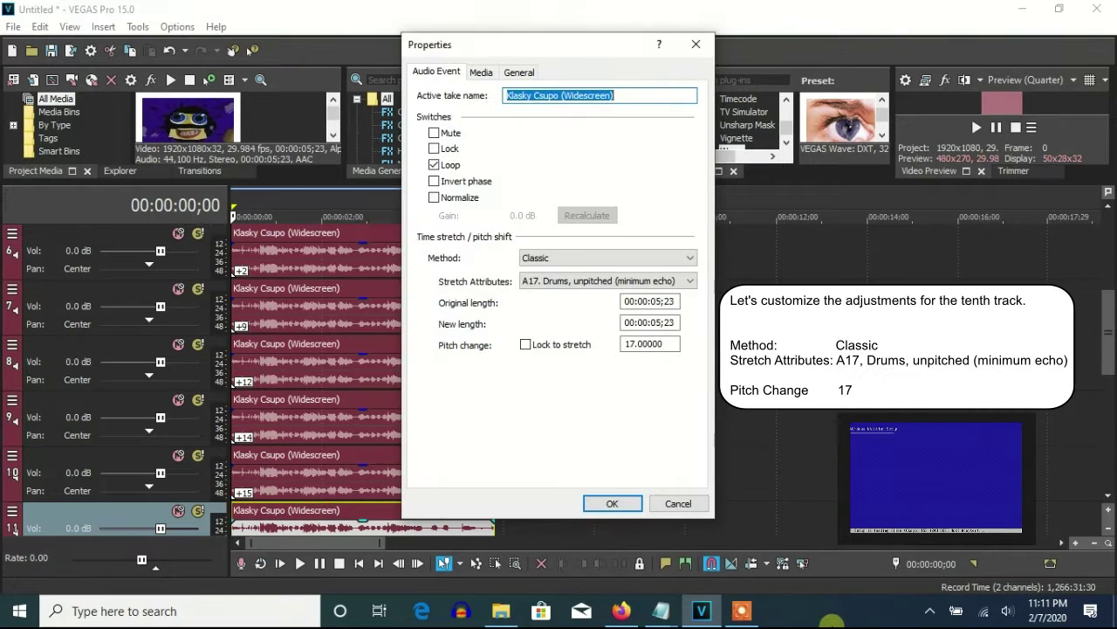
{"action": "left_click", "coordinate": [614, 505]}
Step: Check the time stretch and pitch shift properties of the audio events on tracks 12 and 13
{"action": "scroll", "coordinate": [1109, 320], "scroll_direction": "down", "scroll_amount": 4}
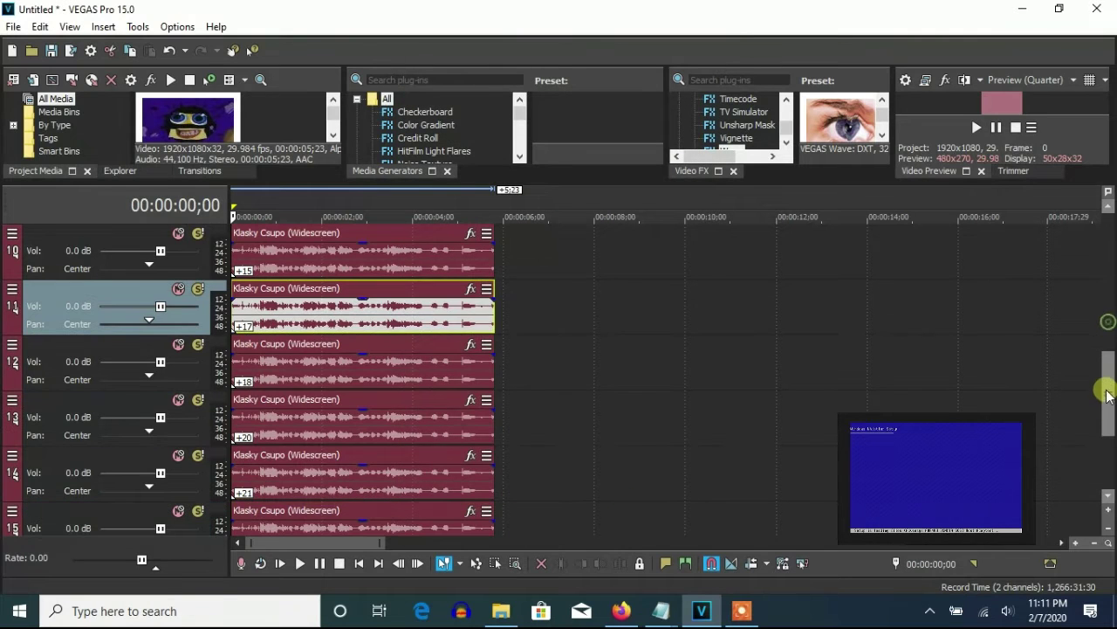
{"action": "right_click", "coordinate": [392, 339]}
{"action": "left_click", "coordinate": [467, 587]}
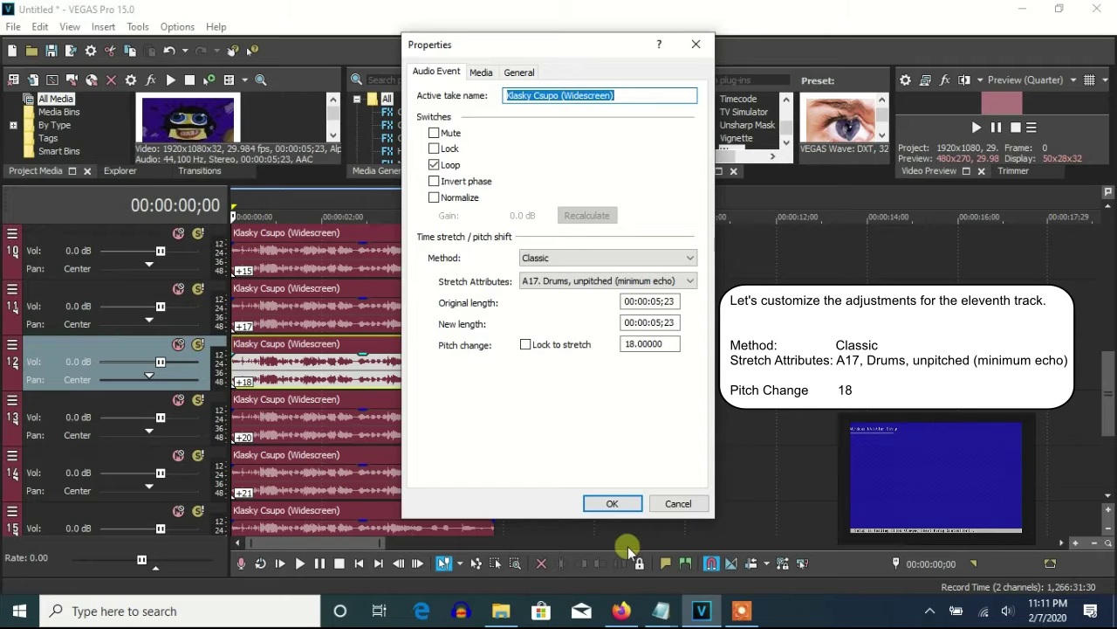
{"action": "left_click", "coordinate": [611, 503]}
{"action": "right_click", "coordinate": [382, 432]}
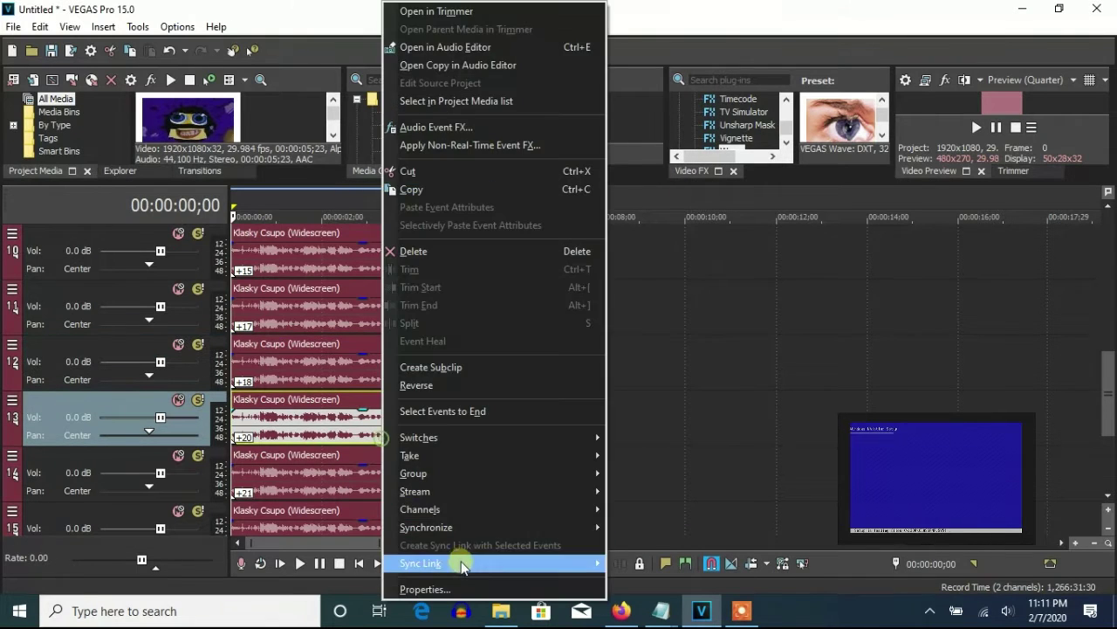
{"action": "left_click", "coordinate": [462, 588]}
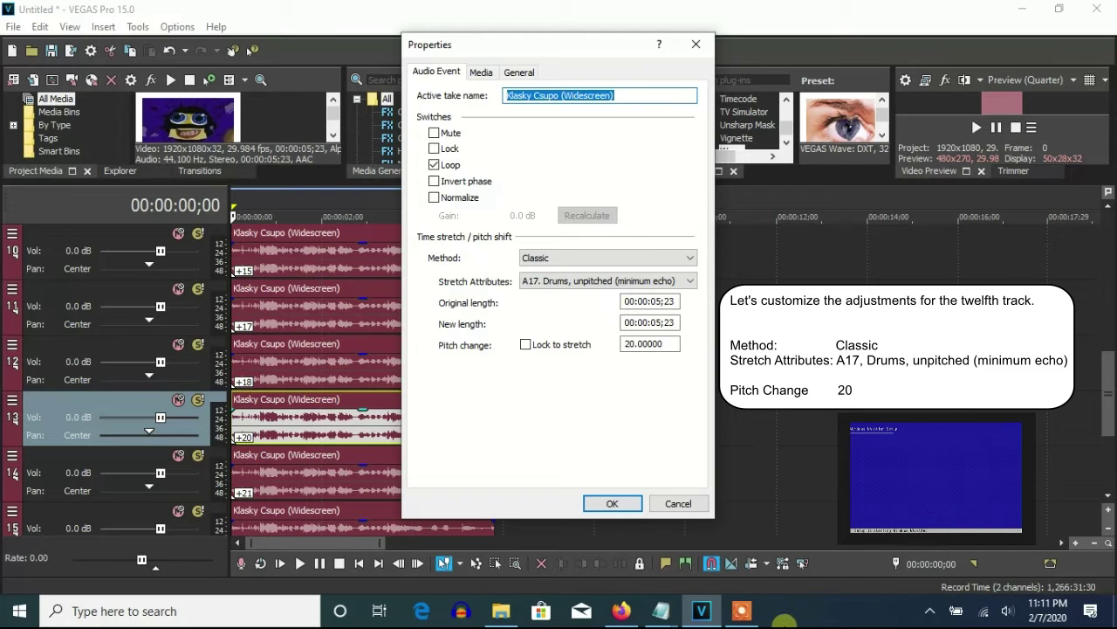
{"action": "left_click", "coordinate": [602, 506]}
Step: Check the time stretch and pitch shift properties of the audio events on tracks 14 and 15
{"action": "right_click", "coordinate": [437, 487]}
{"action": "left_click", "coordinate": [511, 590]}
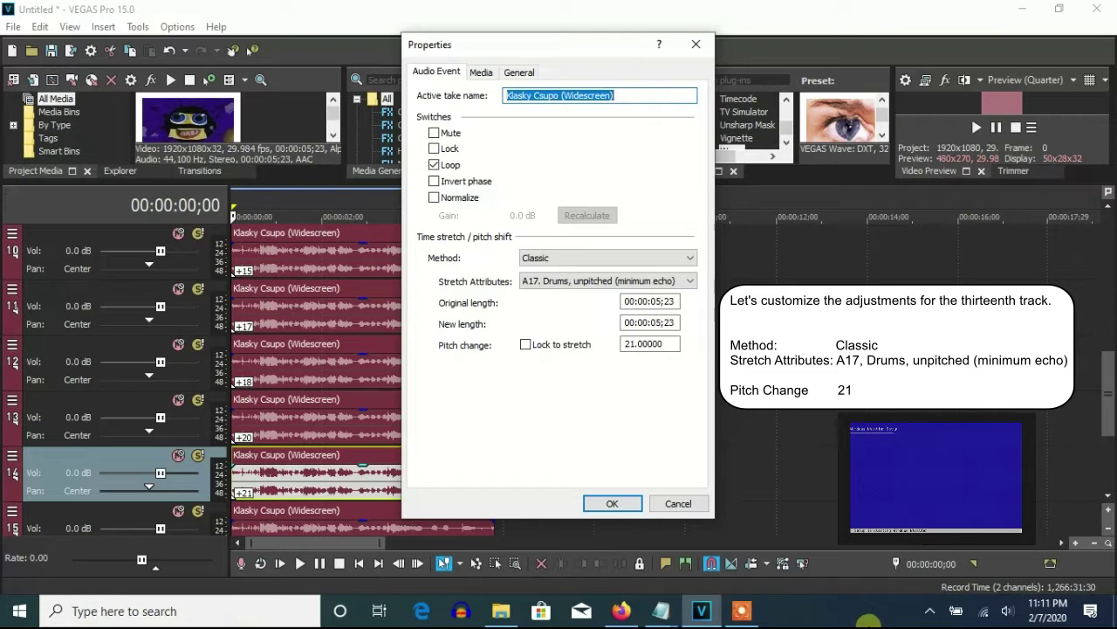
{"action": "left_click", "coordinate": [612, 504]}
{"action": "left_click", "coordinate": [1108, 461]}
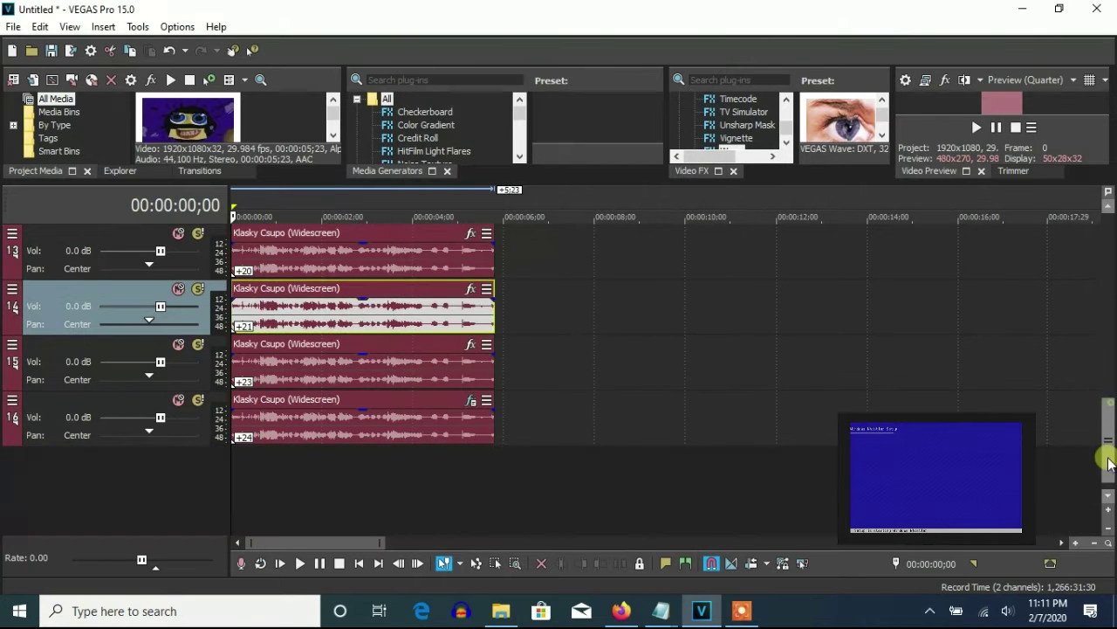
{"action": "right_click", "coordinate": [448, 371]}
{"action": "left_click", "coordinate": [471, 591]}
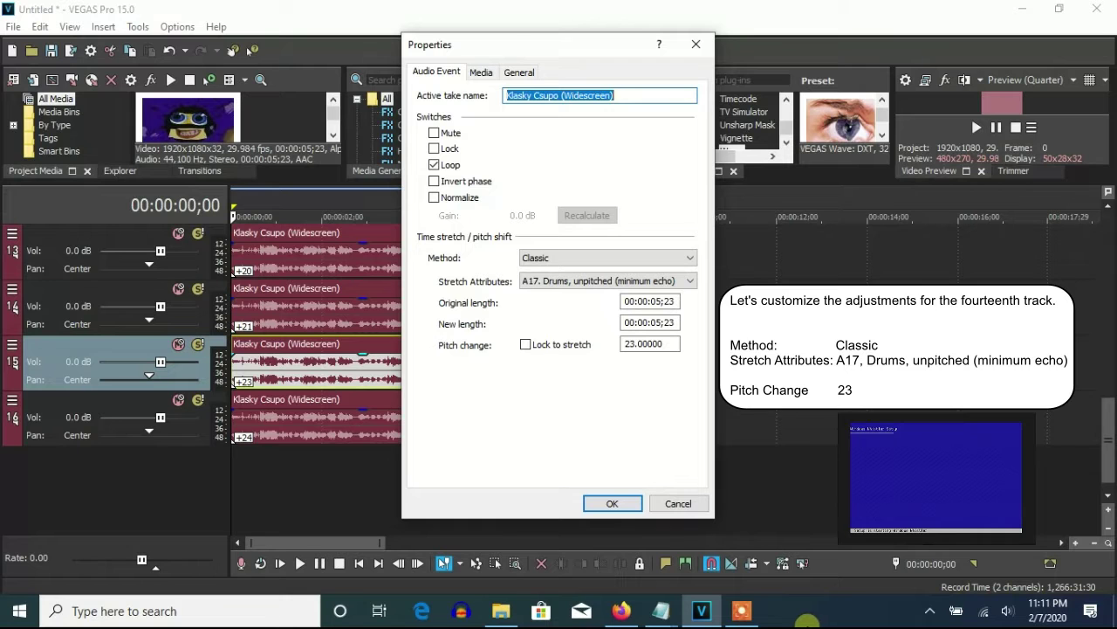
{"action": "left_click", "coordinate": [612, 503]}
Step: Check the track 16 audio event's pitch properties and its Pitch Shift effect settings
{"action": "right_click", "coordinate": [445, 424]}
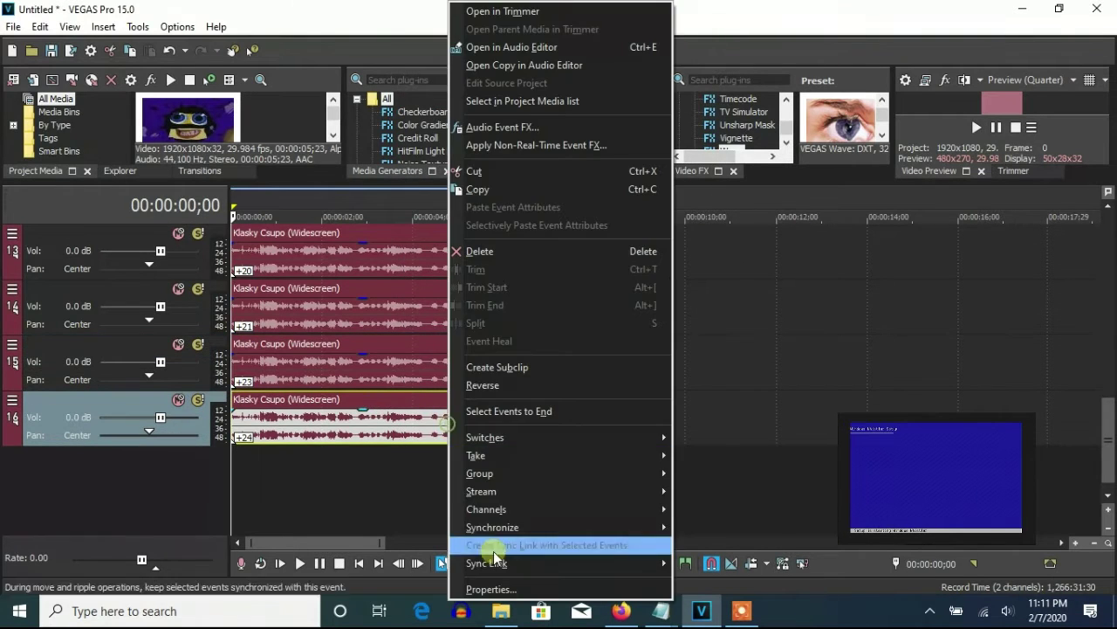
{"action": "left_click", "coordinate": [490, 589]}
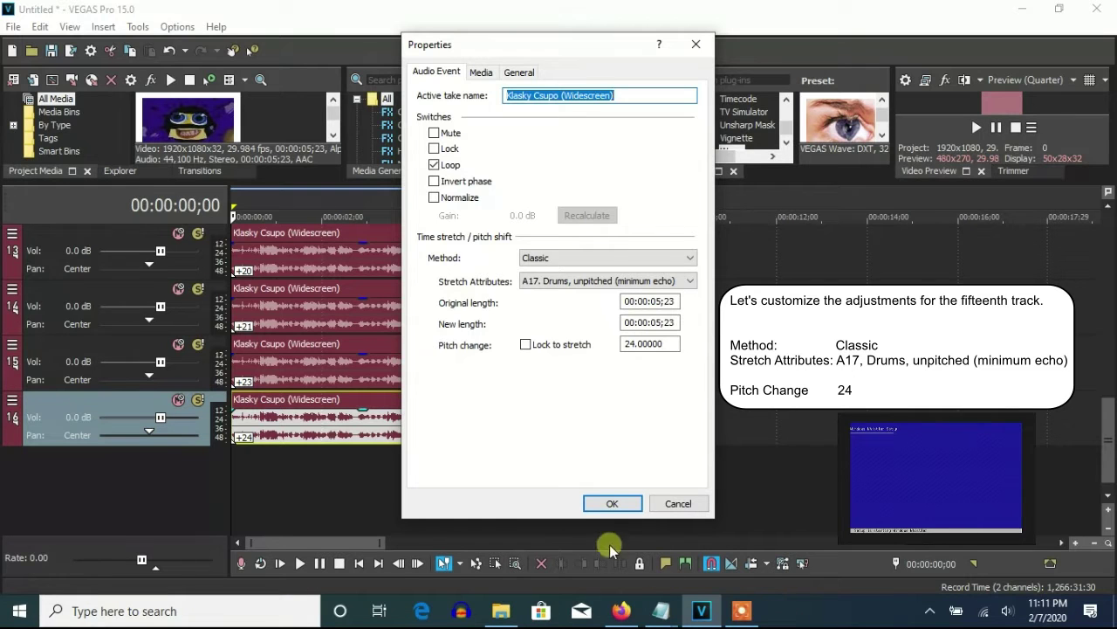
{"action": "left_click", "coordinate": [612, 504]}
{"action": "left_click", "coordinate": [471, 402]}
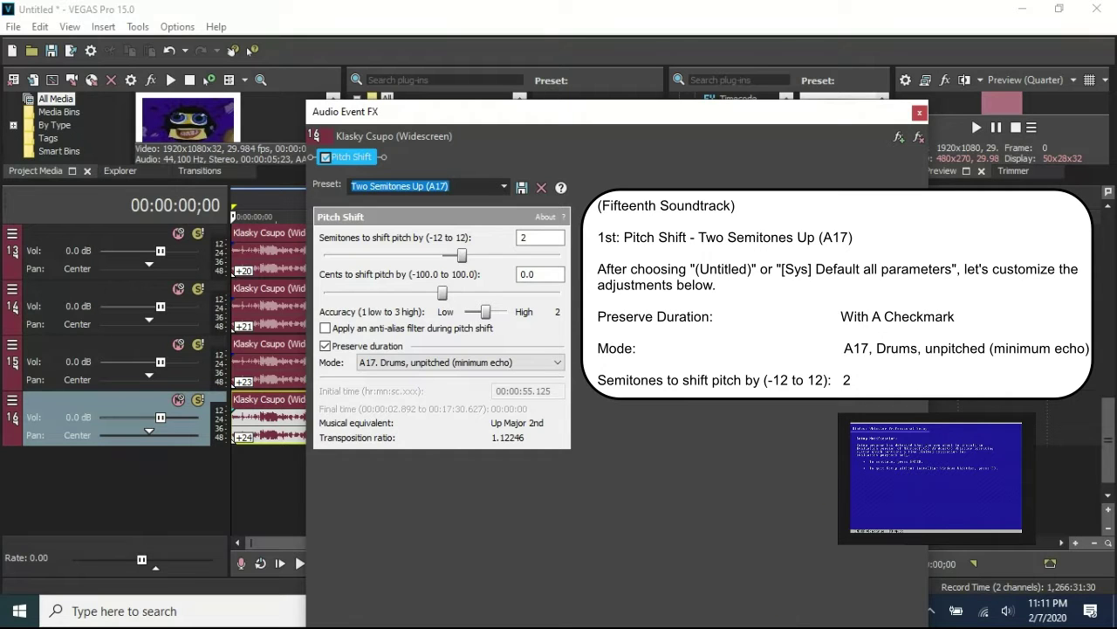
{"action": "left_click", "coordinate": [919, 113]}
Step: Open the Render As settings for the project
{"action": "scroll", "coordinate": [1104, 462], "scroll_direction": "up", "scroll_amount": 3}
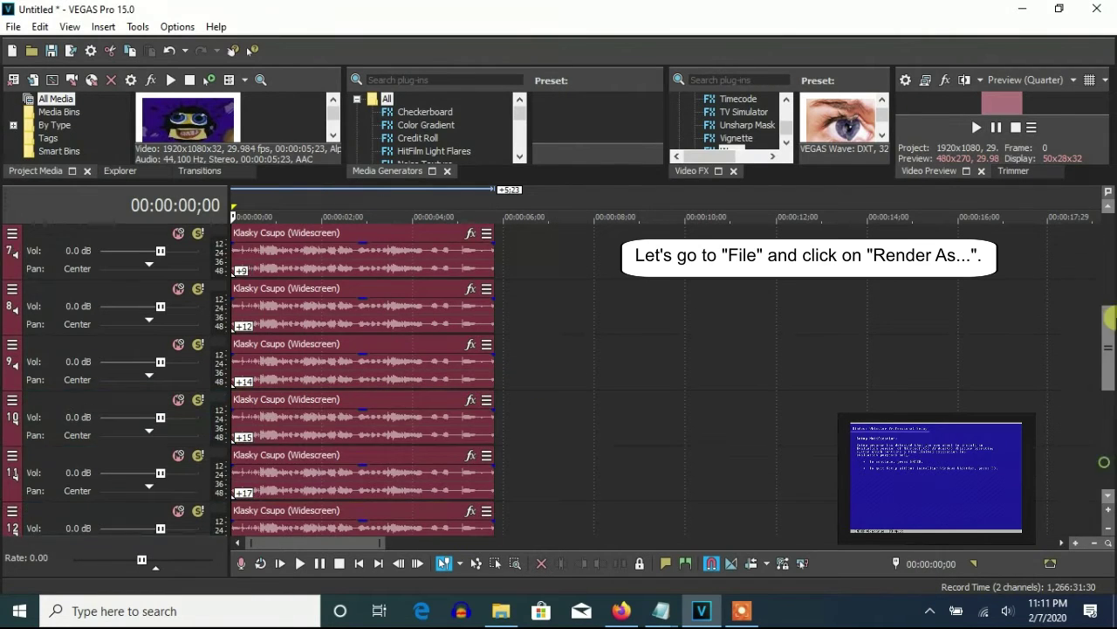
{"action": "scroll", "coordinate": [1105, 461], "scroll_direction": "up", "scroll_amount": 3}
{"action": "left_click", "coordinate": [13, 27]}
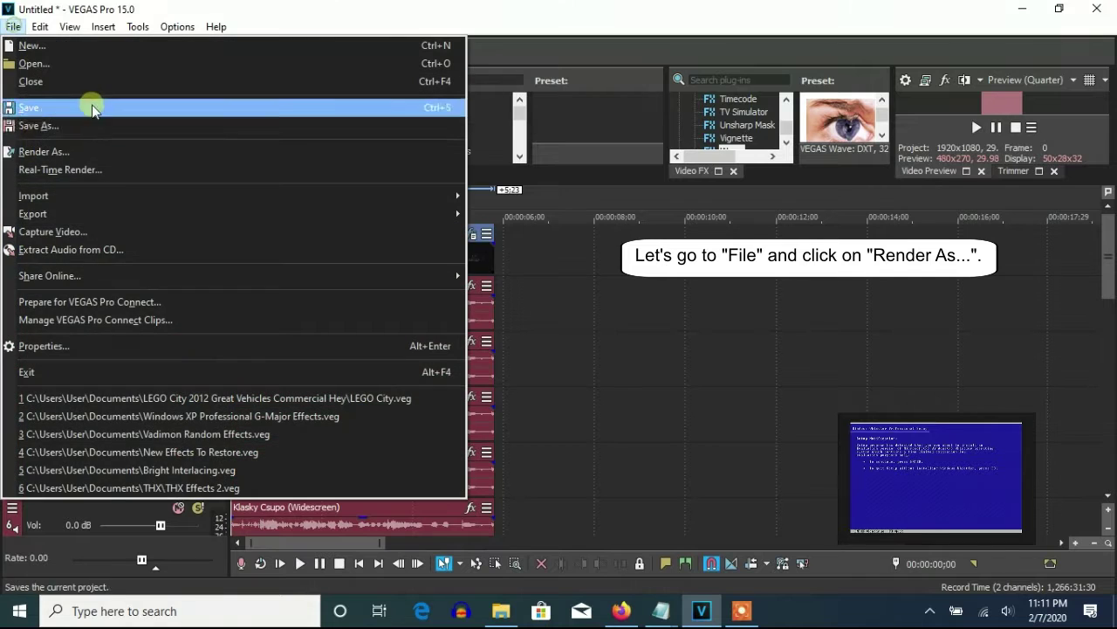
{"action": "left_click", "coordinate": [73, 151]}
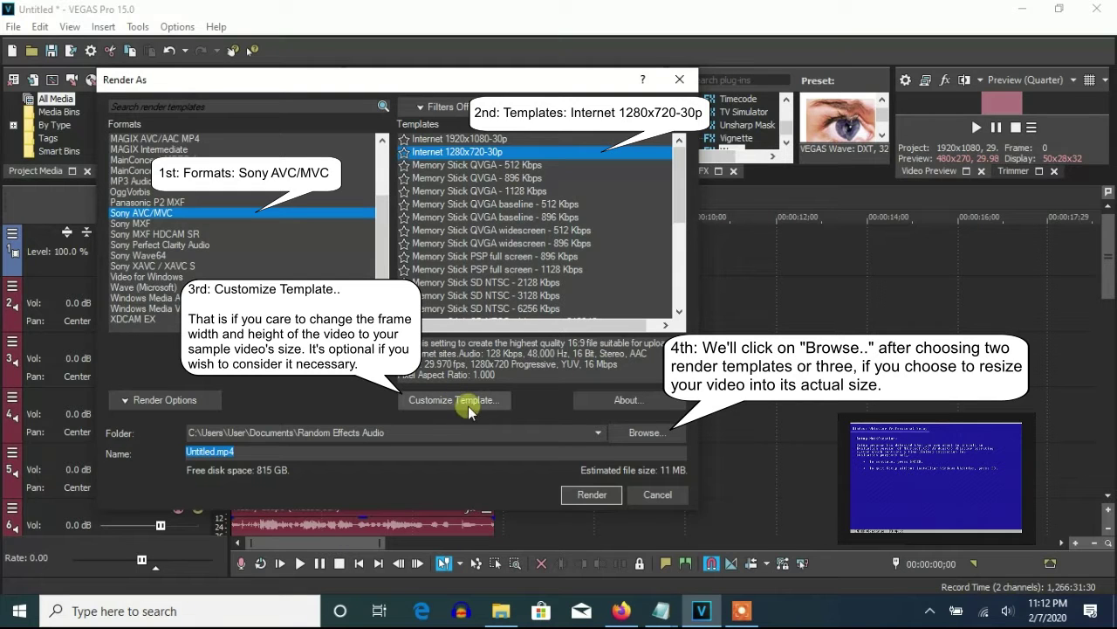
Step: Name the output file "G-Major 87" as an MP4 and render the project with the selected template
{"action": "left_click", "coordinate": [642, 433]}
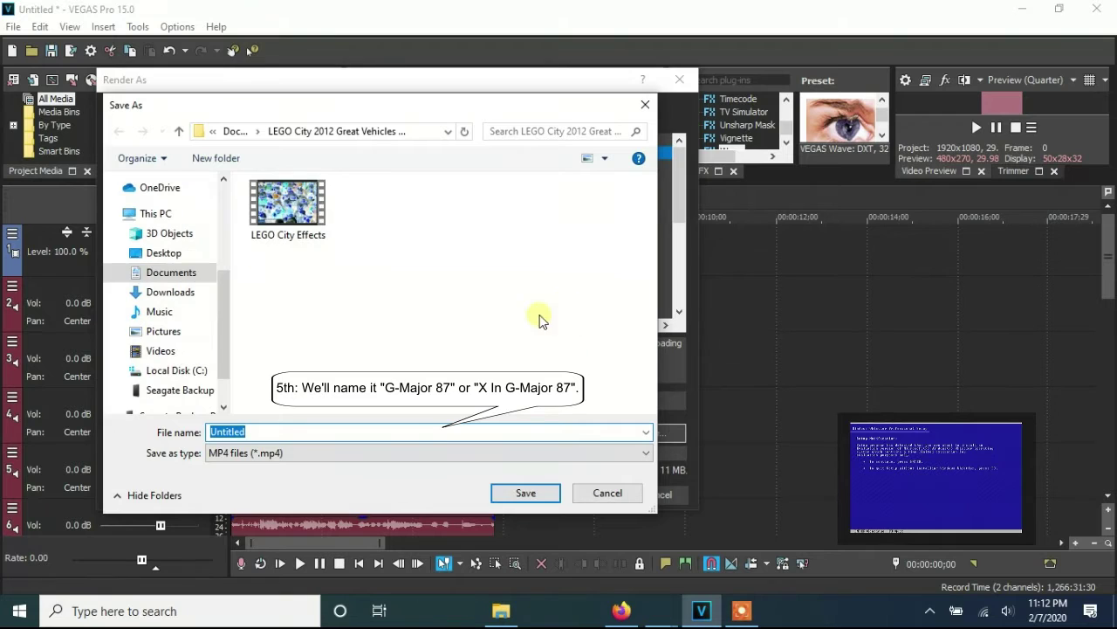
{"action": "type", "text": "G"}
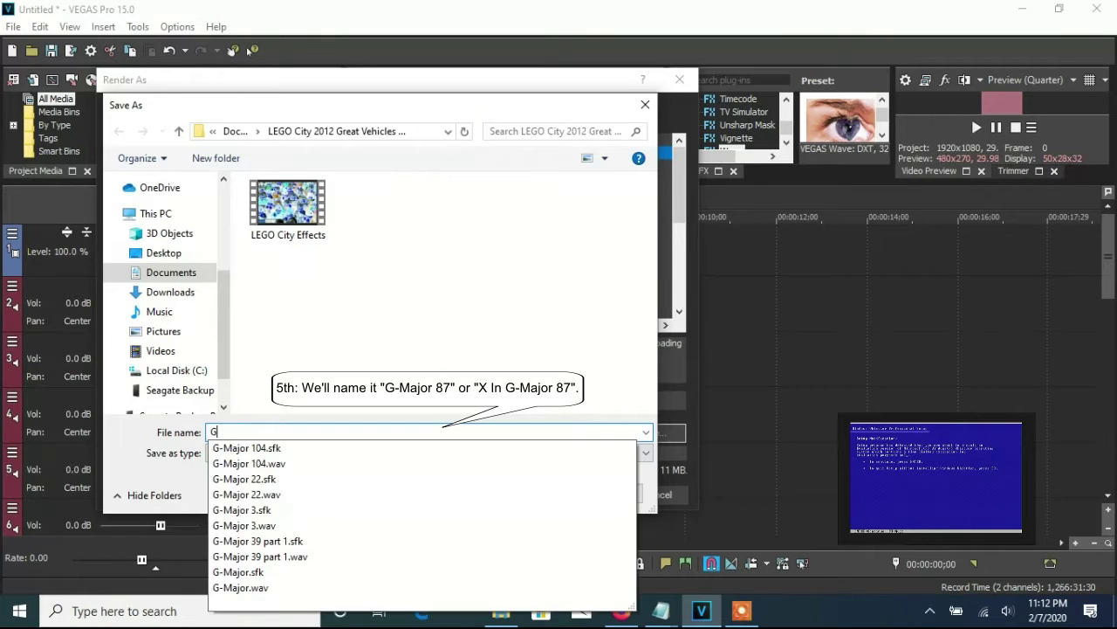
{"action": "type", "text": "-Major 87"}
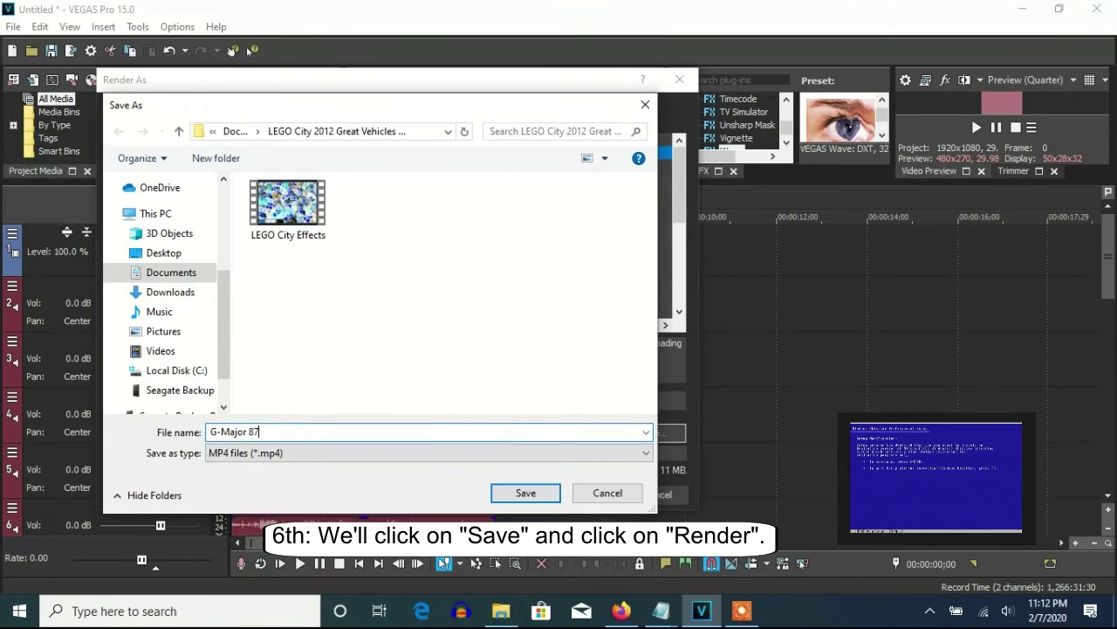
{"action": "left_click", "coordinate": [525, 494]}
{"action": "left_click", "coordinate": [594, 494]}
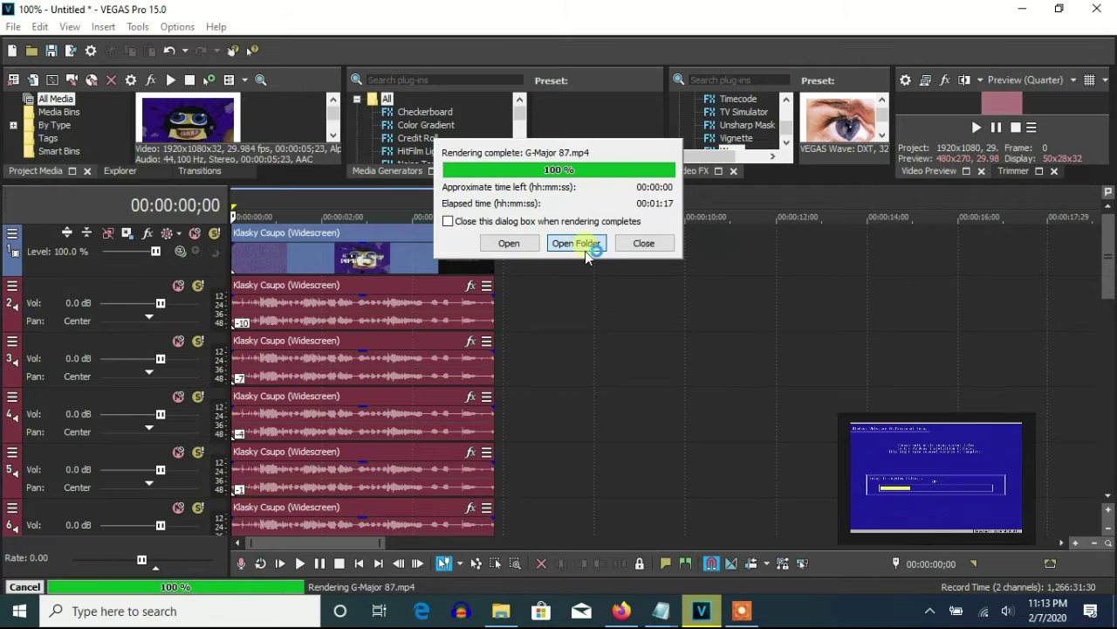
Step: Open the rendered file's folder and add the G-Major 87 video to the timeline after the original Klasky Csupo clip
{"action": "left_click", "coordinate": [587, 245]}
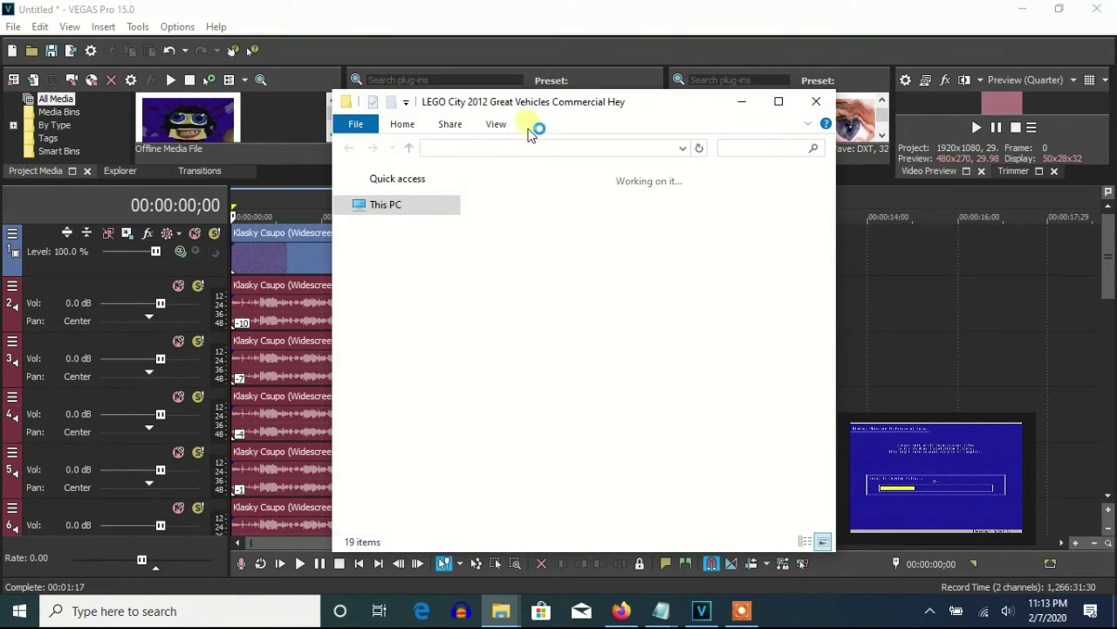
{"action": "left_click_drag", "start_coordinate": [492, 109], "coordinate": [673, 111]}
{"action": "left_click_drag", "start_coordinate": [518, 223], "coordinate": [611, 222]}
{"action": "left_click_drag", "start_coordinate": [1003, 258], "coordinate": [1042, 407]}
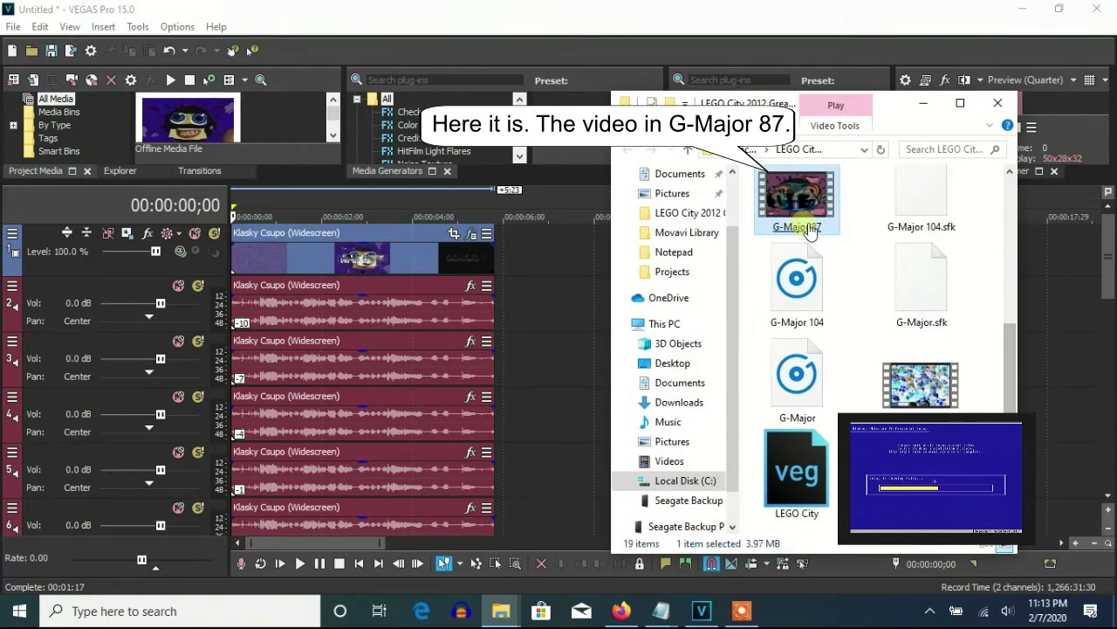
{"action": "left_click_drag", "start_coordinate": [786, 215], "coordinate": [513, 257]}
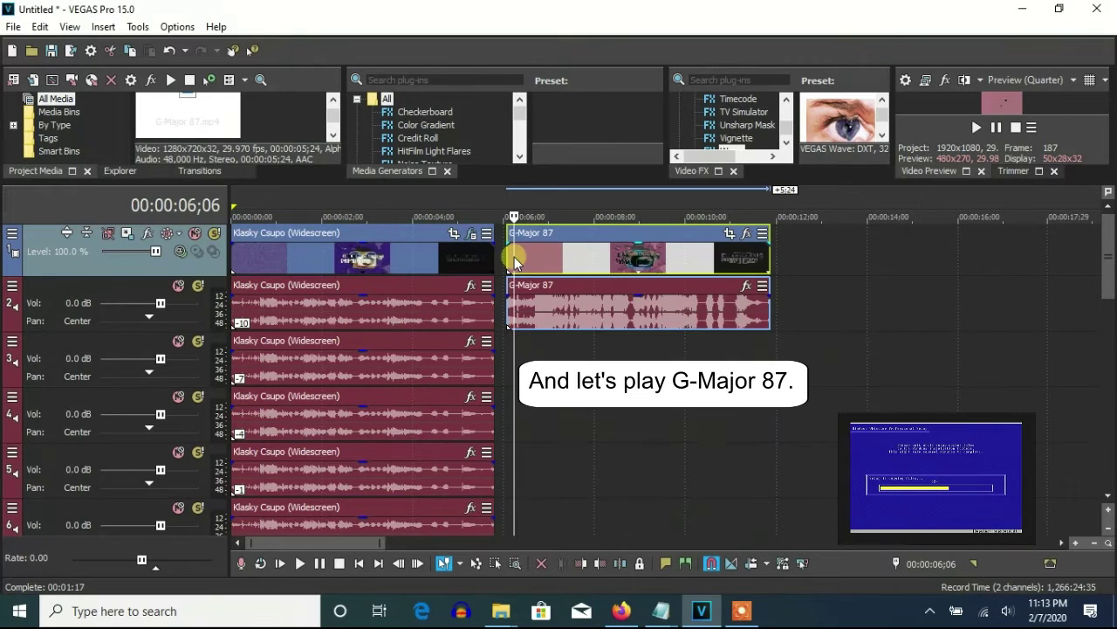
Step: Play the project from the beginning, and shift the G-Major 87 video event about 1:07 later on the timeline
{"action": "left_click", "coordinate": [234, 254]}
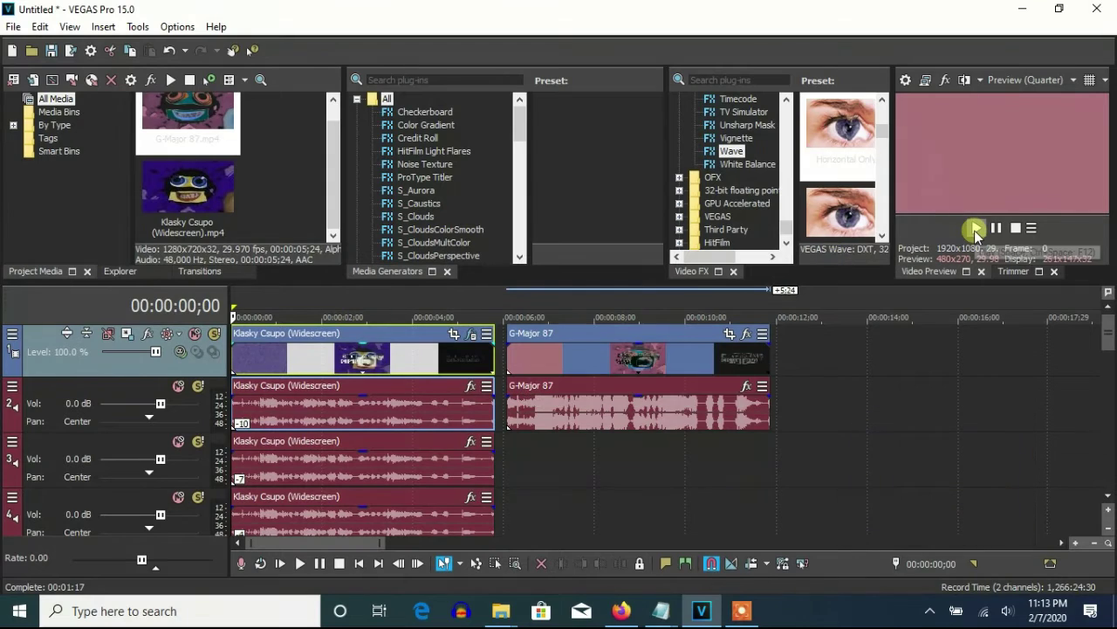
{"action": "left_click", "coordinate": [975, 229]}
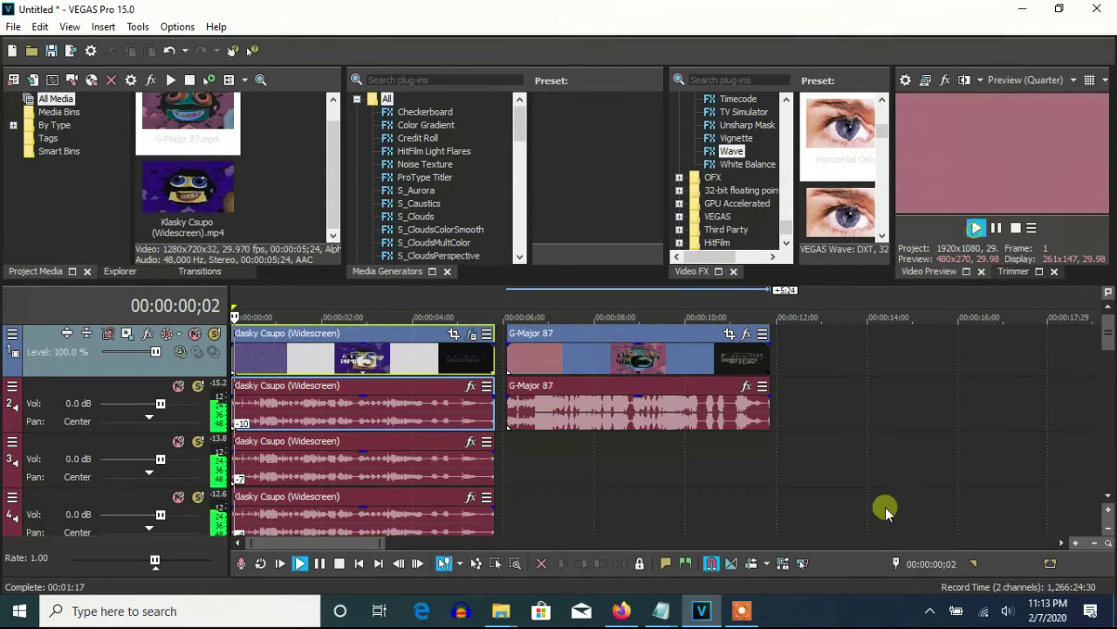
{"action": "left_click", "coordinate": [1000, 229]}
{"action": "left_click_drag", "start_coordinate": [582, 370], "coordinate": [651, 356]}
{"action": "right_click", "coordinate": [505, 421]}
{"action": "left_click", "coordinate": [594, 282]}
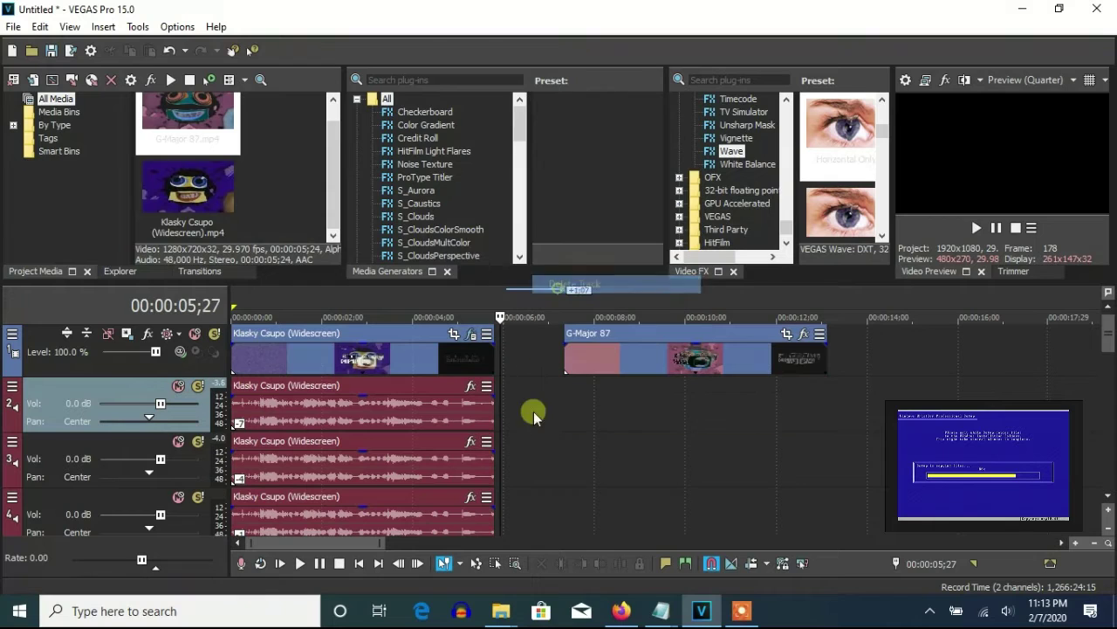
{"action": "left_click", "coordinate": [168, 52]}
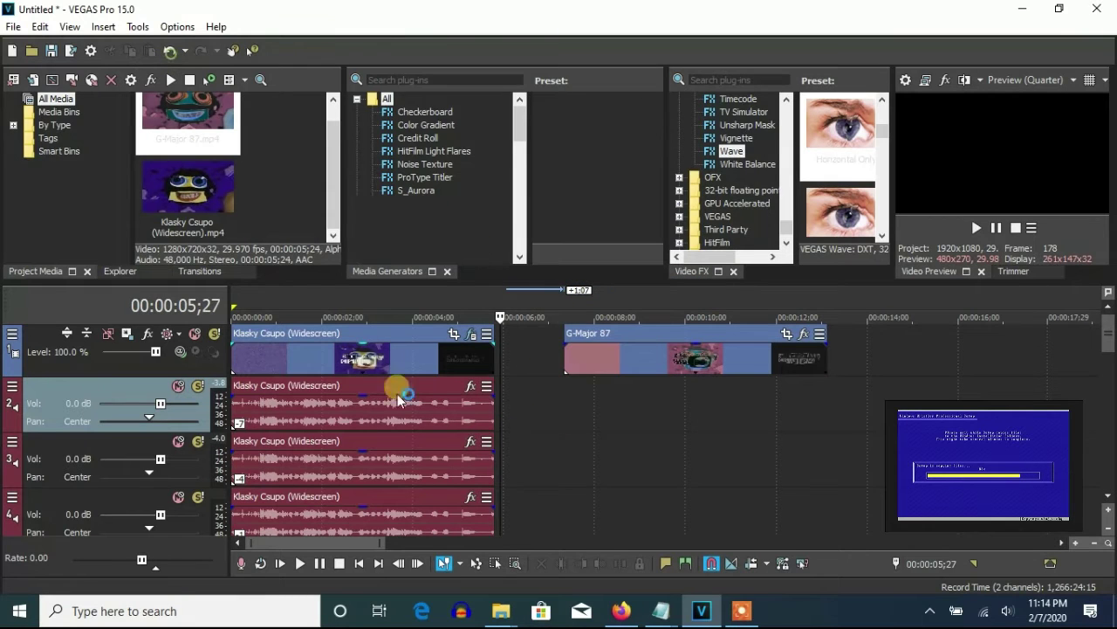
Step: Duplicate audio tracks 2 and 3, including the G-Major 87 audio event
{"action": "right_click", "coordinate": [521, 470]}
{"action": "left_click", "coordinate": [544, 334]}
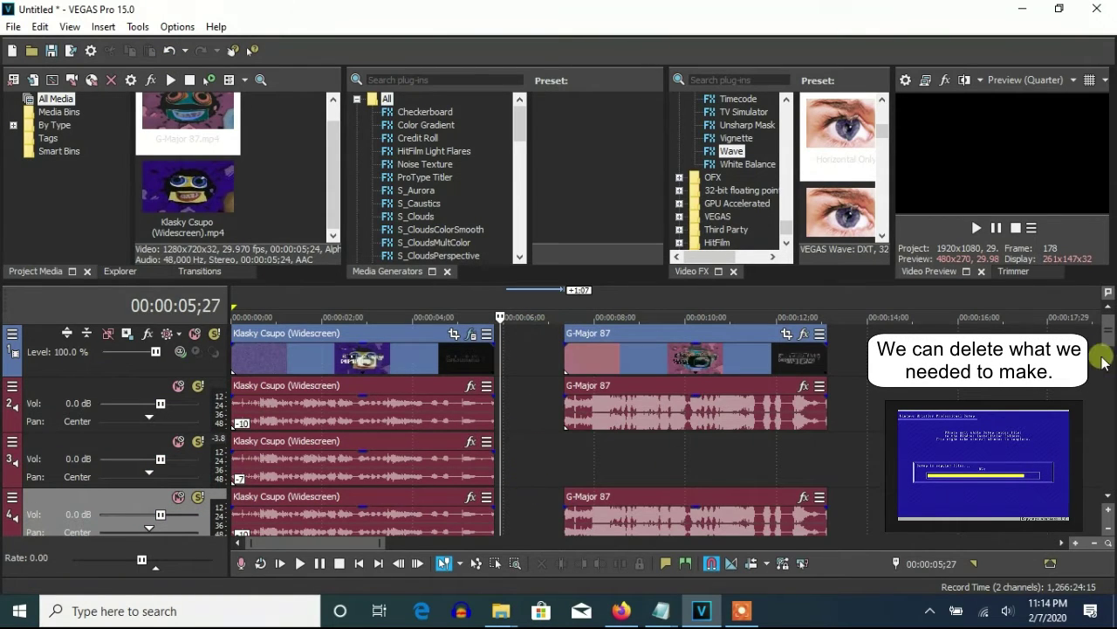
Step: Delete the pitch-shifted Klasky Csupo audio tracks below track 8 one at a time
{"action": "scroll", "coordinate": [1111, 330], "scroll_direction": "down", "scroll_amount": 5}
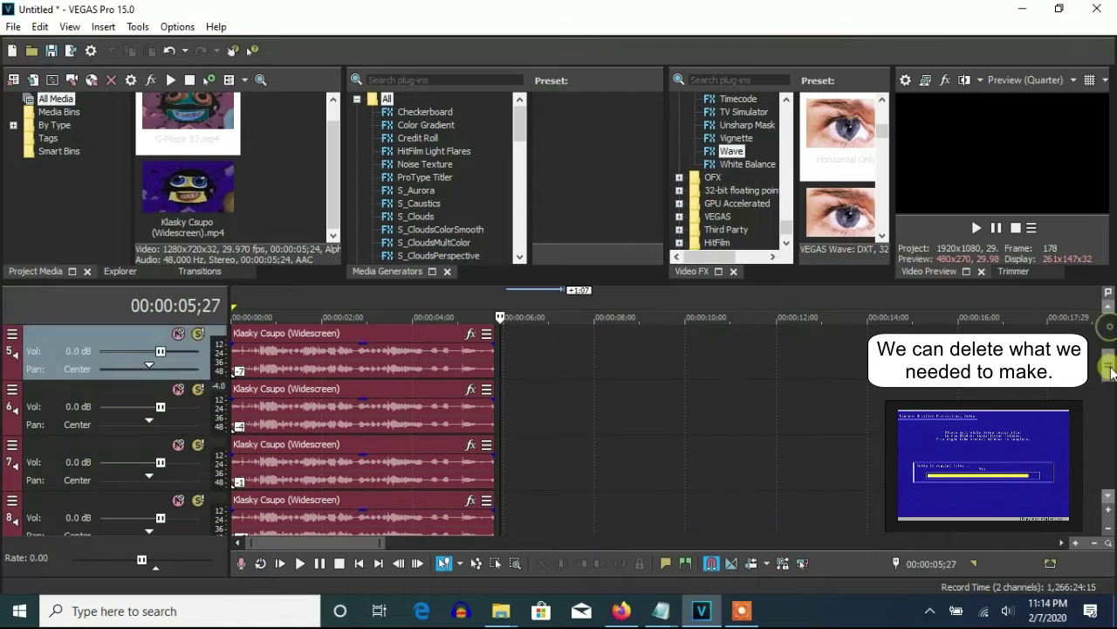
{"action": "right_click", "coordinate": [506, 461]}
{"action": "left_click", "coordinate": [542, 337]}
{"action": "right_click", "coordinate": [547, 441]}
{"action": "left_click", "coordinate": [577, 316]}
{"action": "right_click", "coordinate": [546, 440]}
{"action": "left_click", "coordinate": [582, 316]}
{"action": "right_click", "coordinate": [563, 445]}
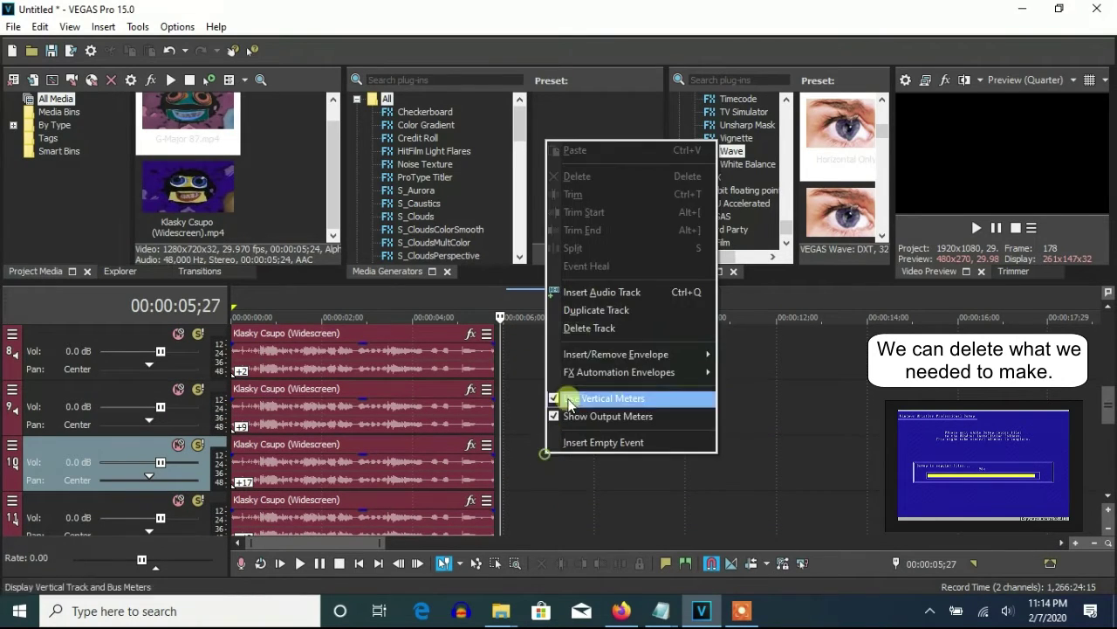
{"action": "left_click", "coordinate": [576, 325]}
{"action": "right_click", "coordinate": [568, 447]}
{"action": "left_click", "coordinate": [576, 325]}
{"action": "right_click", "coordinate": [536, 460]}
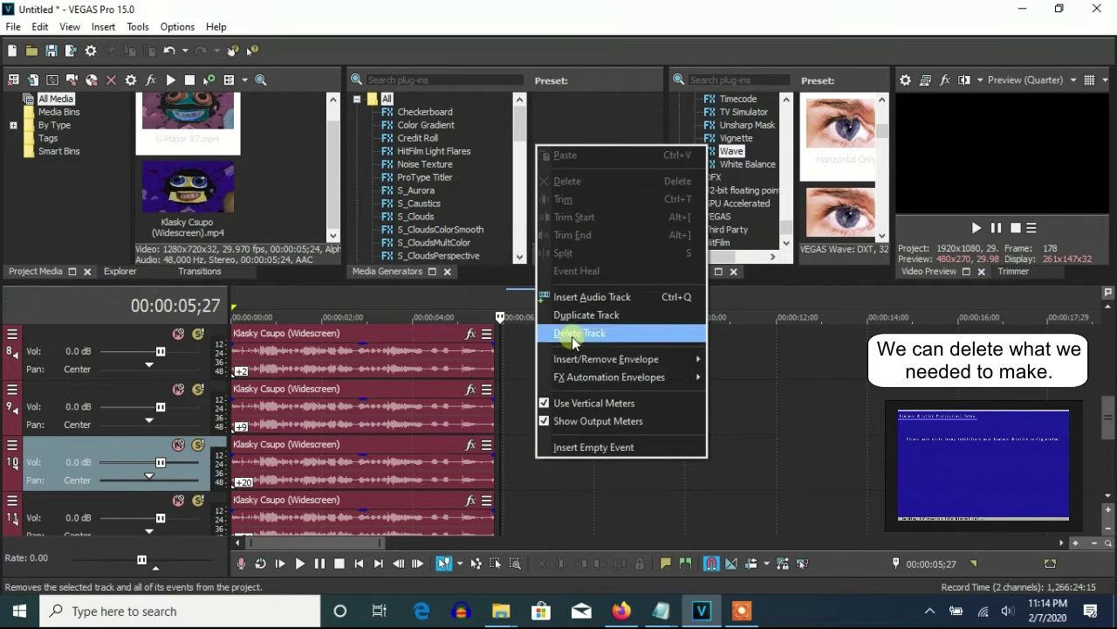
{"action": "left_click", "coordinate": [576, 325]}
{"action": "right_click", "coordinate": [545, 451]}
{"action": "left_click", "coordinate": [569, 332]}
{"action": "right_click", "coordinate": [525, 458]}
{"action": "left_click", "coordinate": [573, 330]}
{"action": "right_click", "coordinate": [532, 408]}
{"action": "left_click", "coordinate": [571, 284]}
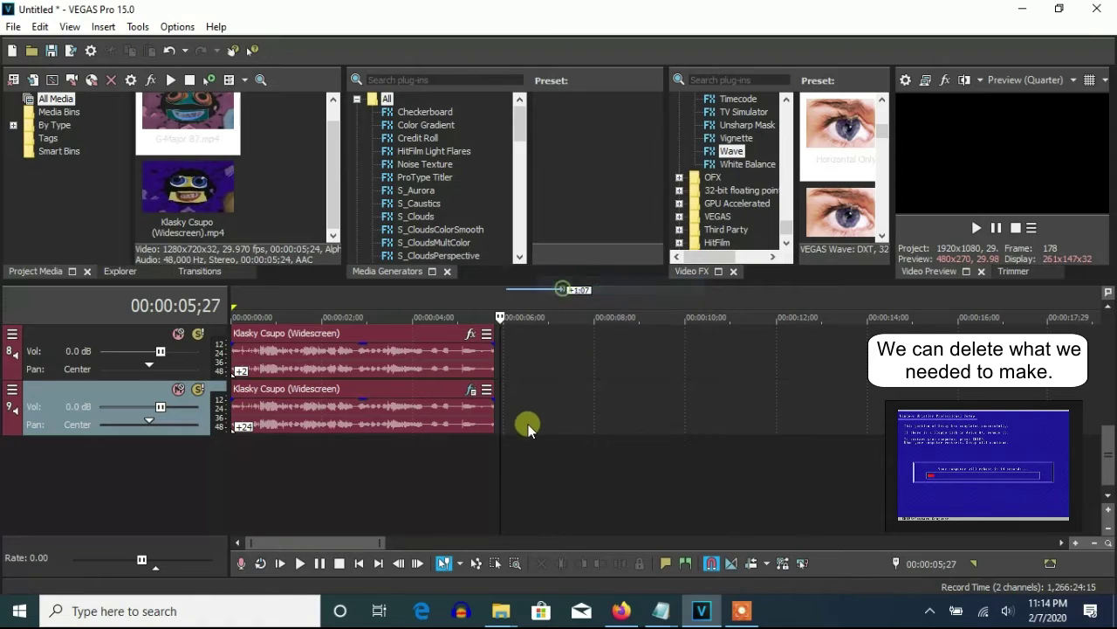
{"action": "right_click", "coordinate": [530, 417]}
{"action": "left_click", "coordinate": [572, 291]}
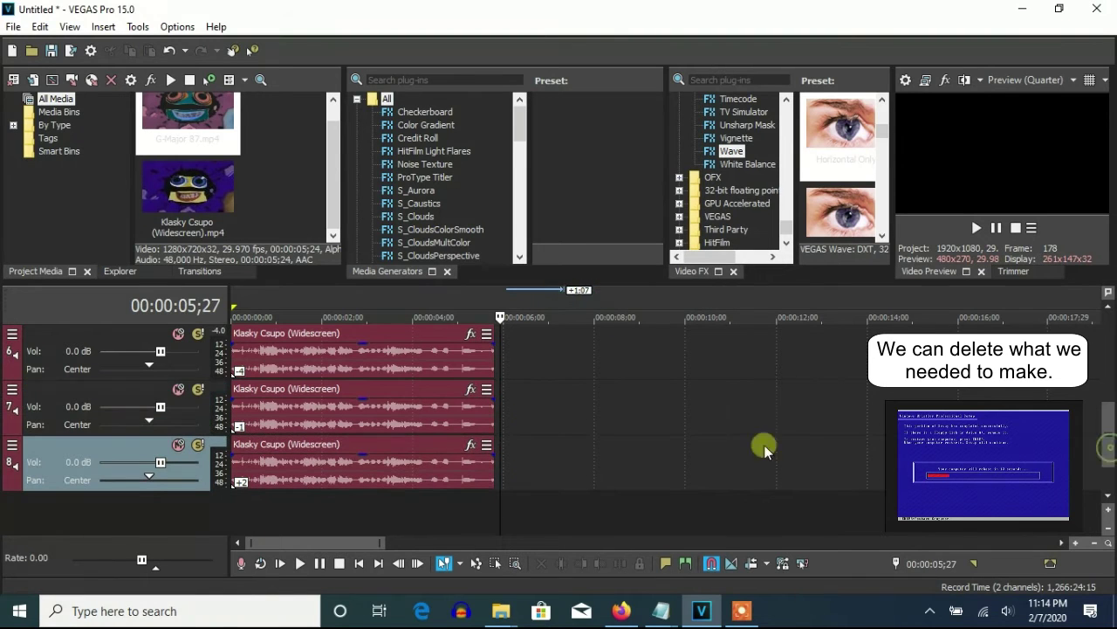
Step: Delete audio tracks 5 to 8 and track 3, keeping only the two audio tracks that contain G-Major 87
{"action": "right_click", "coordinate": [620, 417]}
{"action": "left_click", "coordinate": [642, 301]}
{"action": "right_click", "coordinate": [541, 419]}
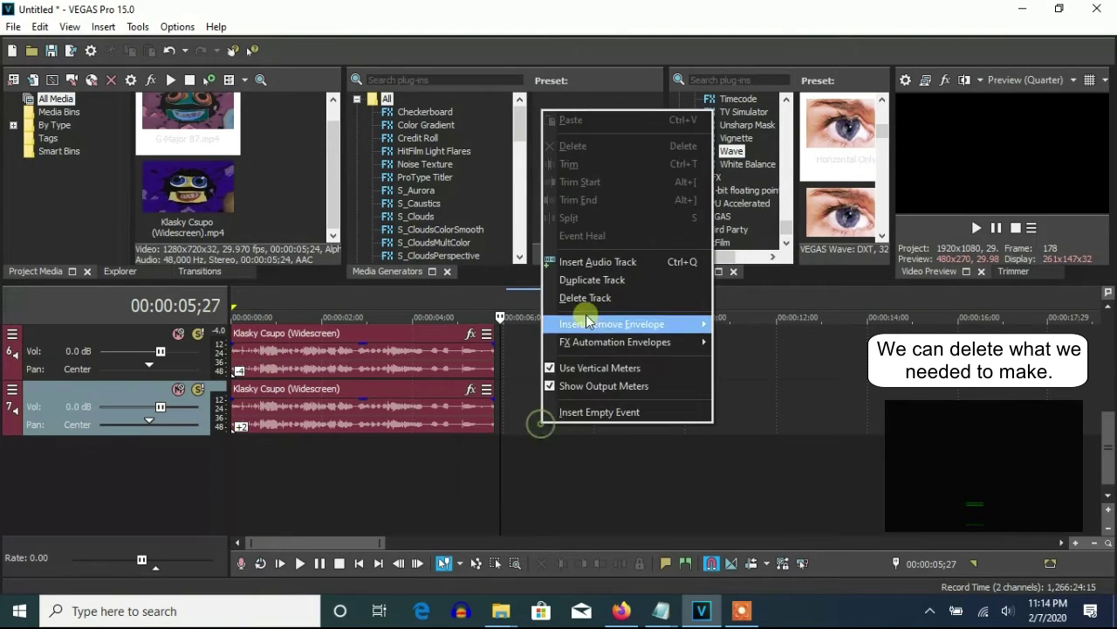
{"action": "left_click", "coordinate": [578, 298]}
{"action": "right_click", "coordinate": [540, 392]}
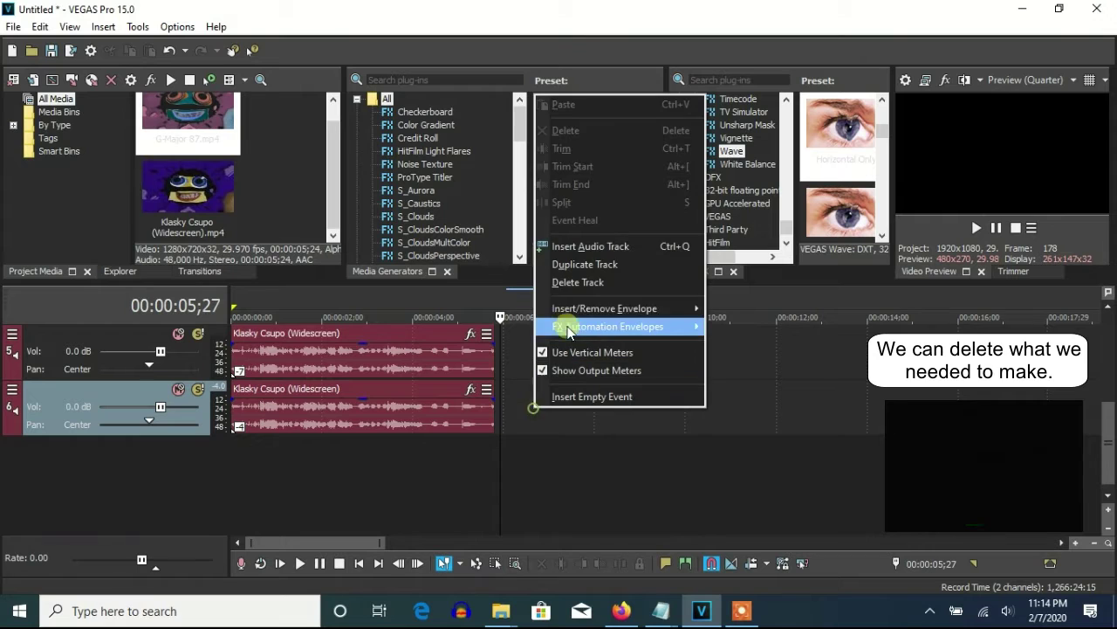
{"action": "left_click", "coordinate": [568, 280]}
{"action": "scroll", "coordinate": [1108, 436], "scroll_direction": "up", "scroll_amount": 1}
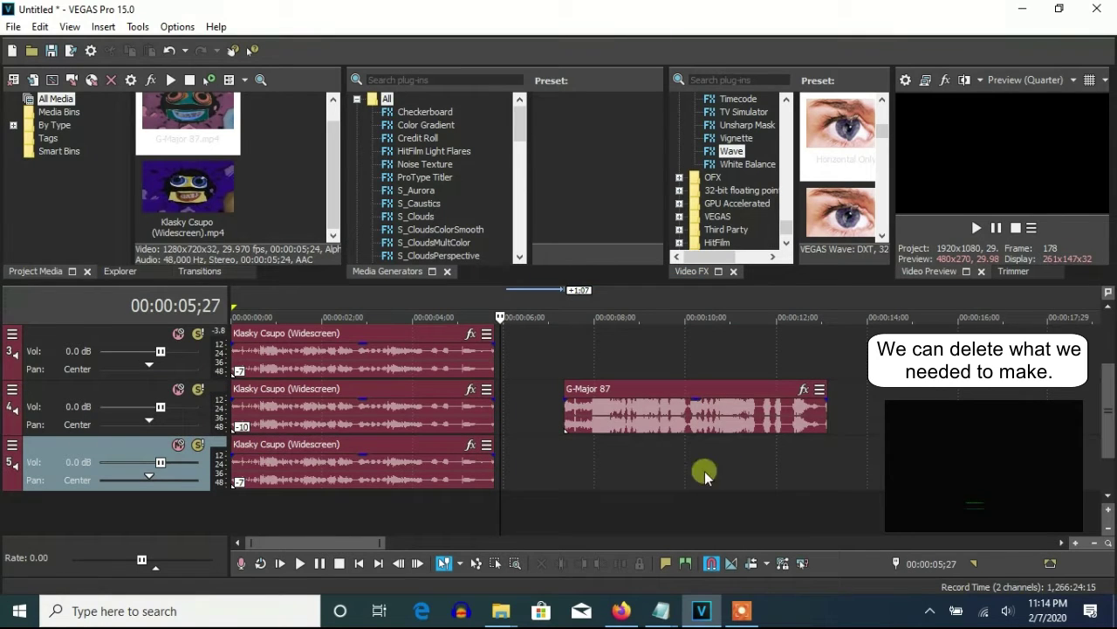
{"action": "scroll", "coordinate": [1105, 387], "scroll_direction": "up", "scroll_amount": 1}
{"action": "right_click", "coordinate": [673, 512]}
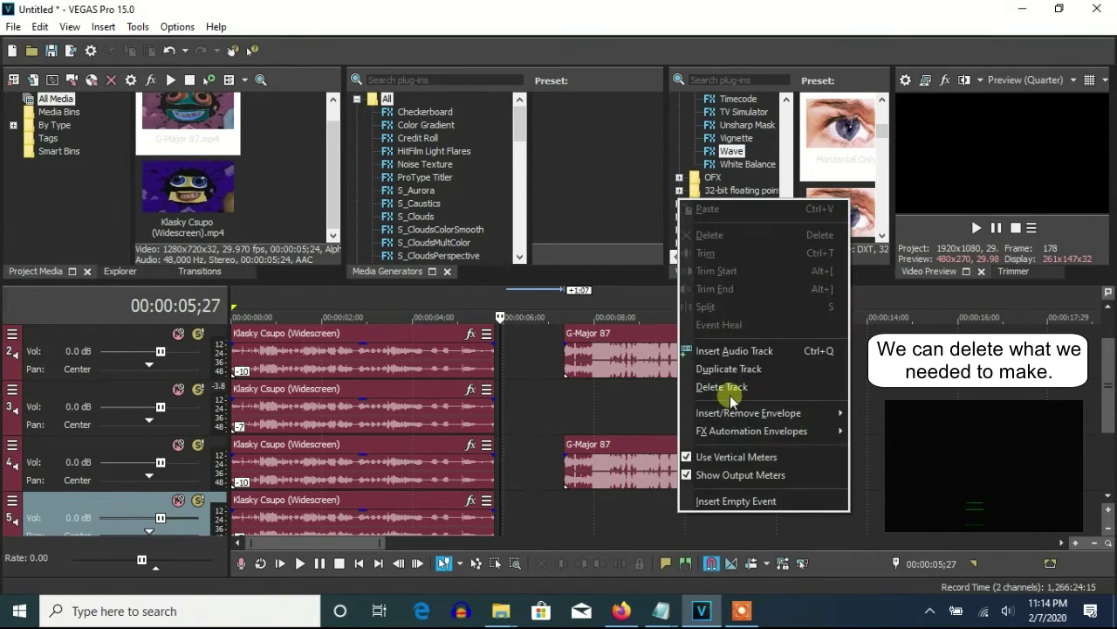
{"action": "left_click", "coordinate": [728, 392]}
{"action": "right_click", "coordinate": [608, 421]}
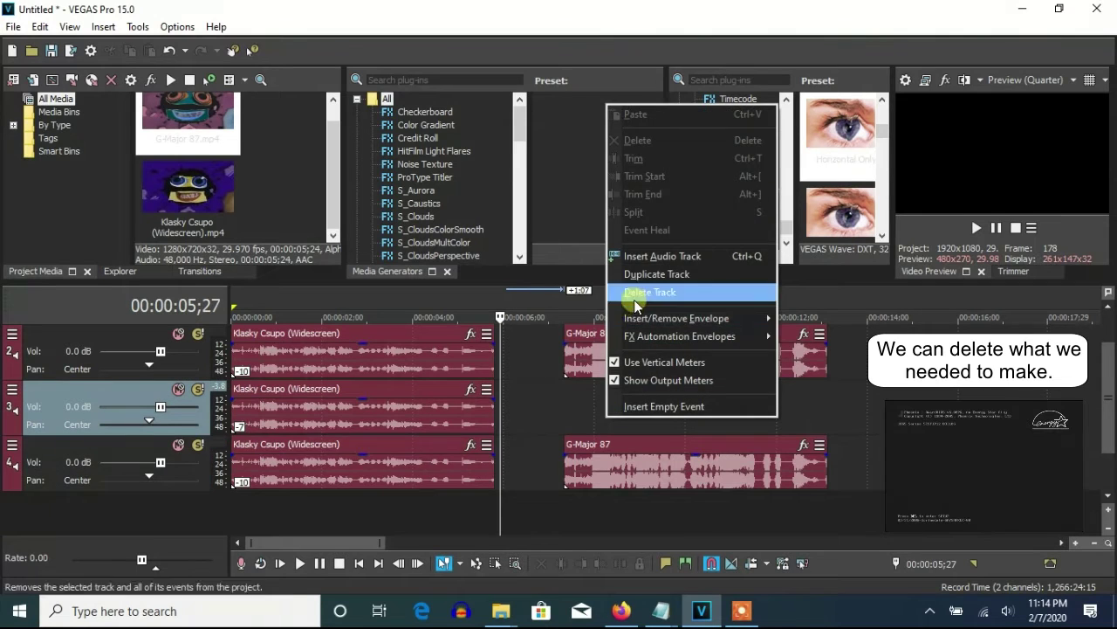
{"action": "left_click", "coordinate": [651, 292]}
Step: Delete the remaining Klasky Csupo events and move the G-Major 87 video and audio events to the start of the timeline
{"action": "left_click", "coordinate": [301, 406]}
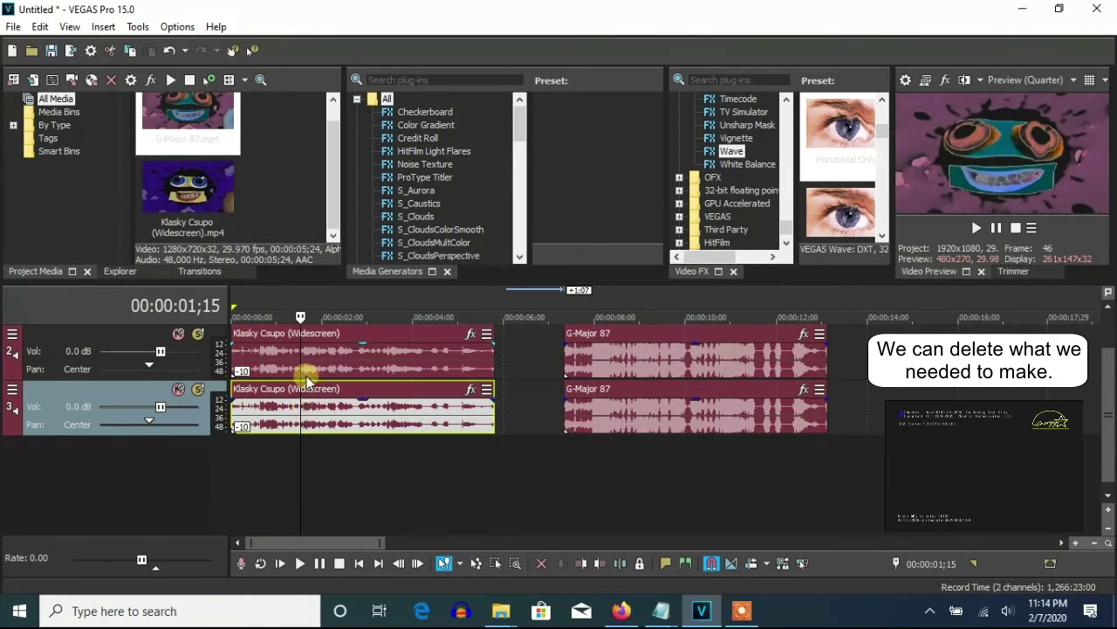
{"action": "key", "text": "Delete"}
{"action": "scroll", "coordinate": [1111, 403], "scroll_direction": "up", "scroll_amount": 1}
{"action": "left_click", "coordinate": [357, 353]}
{"action": "key", "text": "Delete"}
{"action": "left_click_drag", "start_coordinate": [571, 358], "coordinate": [305, 360]}
{"action": "left_click_drag", "start_coordinate": [645, 472], "coordinate": [293, 461]}
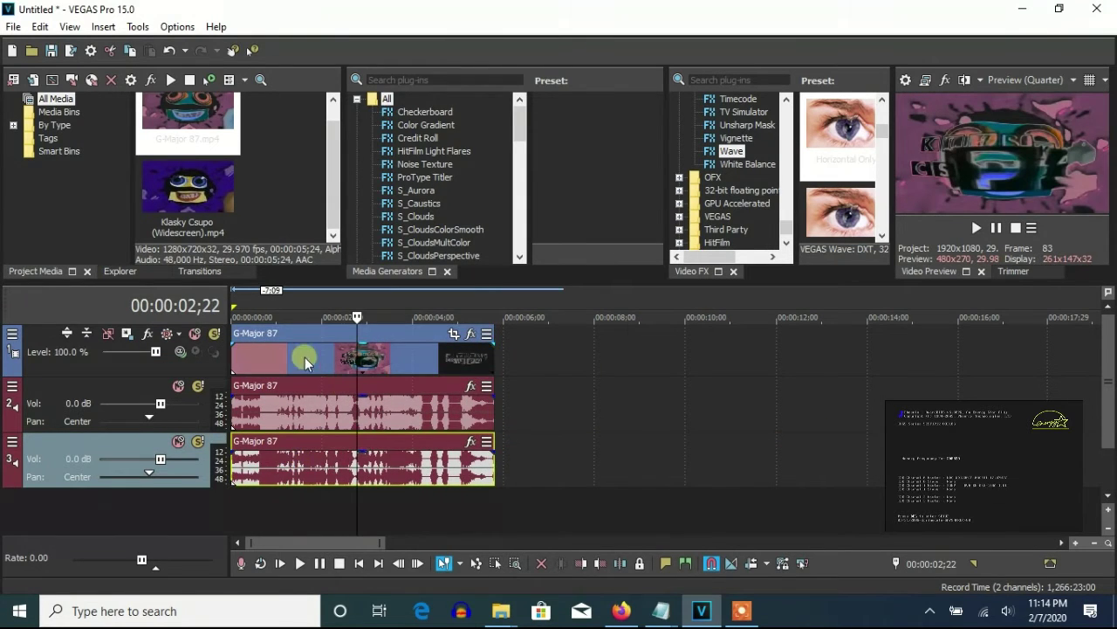
Step: Apply the Gradient Map effect to the G-Major 87 video event with the preset "G-Major 39/G-Major 54"
{"action": "left_click", "coordinate": [305, 356]}
{"action": "right_click", "coordinate": [342, 354]}
{"action": "left_click", "coordinate": [435, 117]}
{"action": "scroll", "coordinate": [726, 149], "scroll_direction": "up", "scroll_amount": 3}
{"action": "scroll", "coordinate": [725, 149], "scroll_direction": "up", "scroll_amount": 10}
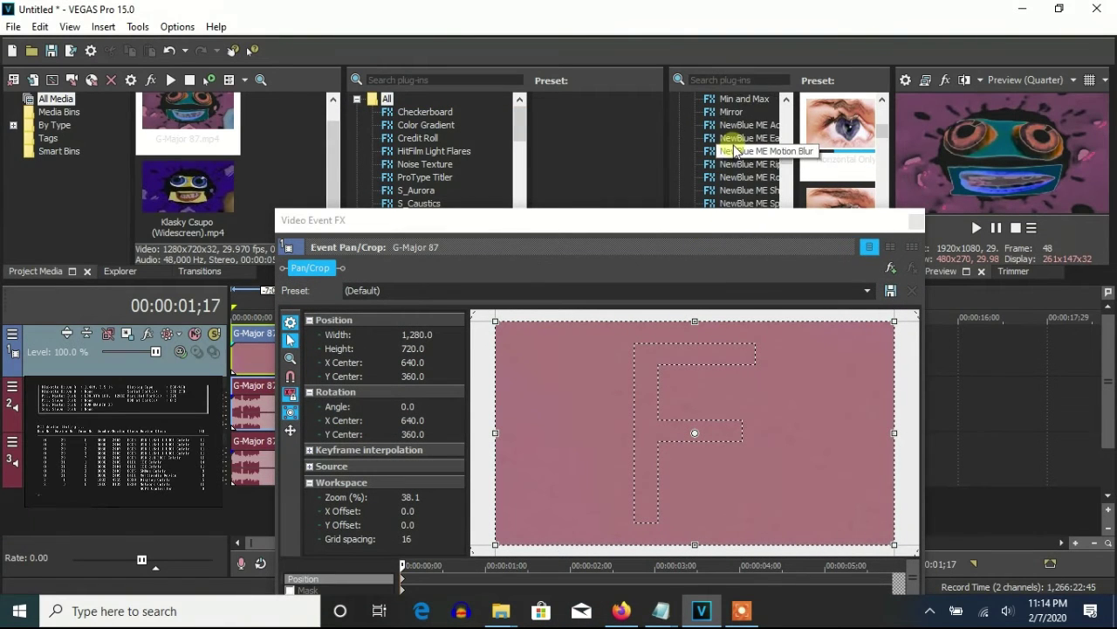
{"action": "scroll", "coordinate": [726, 152], "scroll_direction": "up", "scroll_amount": 5}
{"action": "left_click_drag", "start_coordinate": [739, 165], "coordinate": [868, 290]}
{"action": "left_click", "coordinate": [867, 290]}
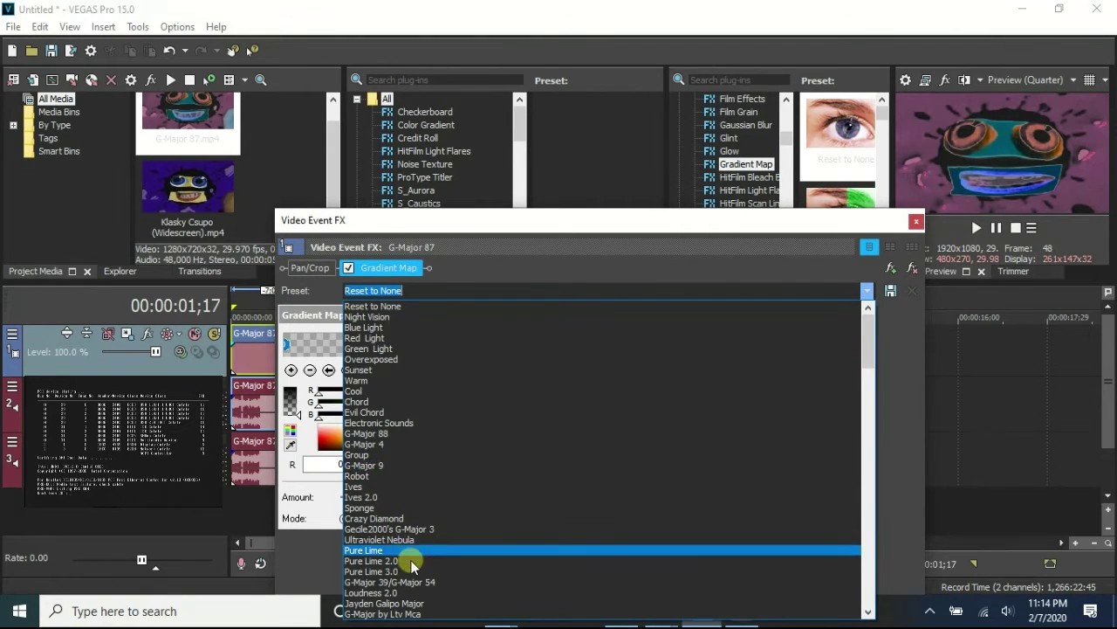
{"action": "left_click", "coordinate": [402, 582]}
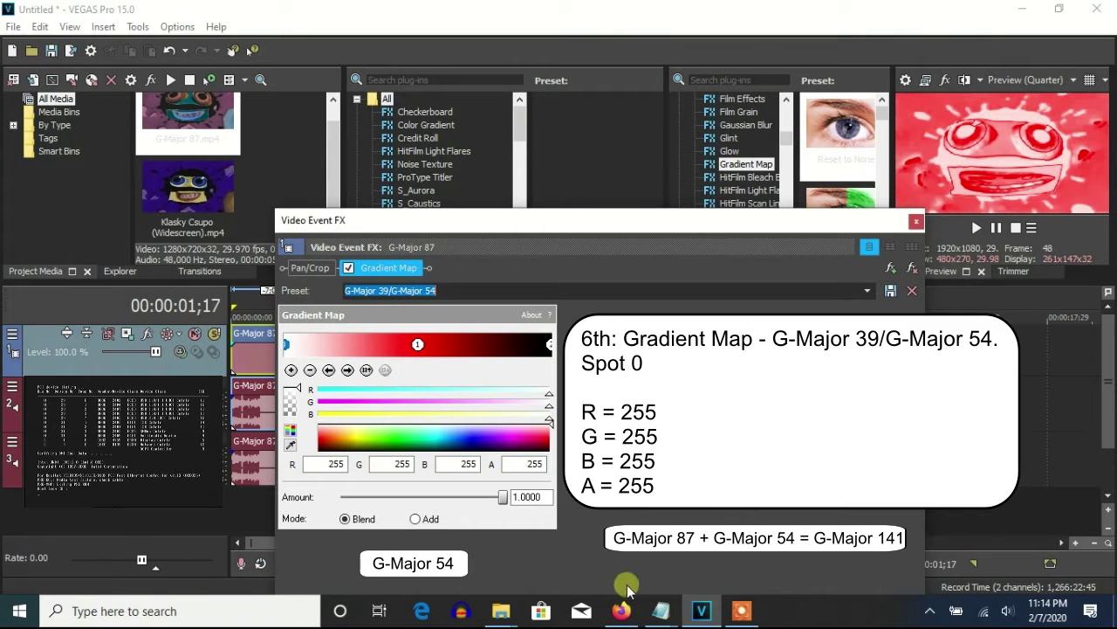
Step: Check the RGBA values of gradient spots 1 and 2 in the Gradient Map, and close the effect settings
{"action": "left_click", "coordinate": [417, 343]}
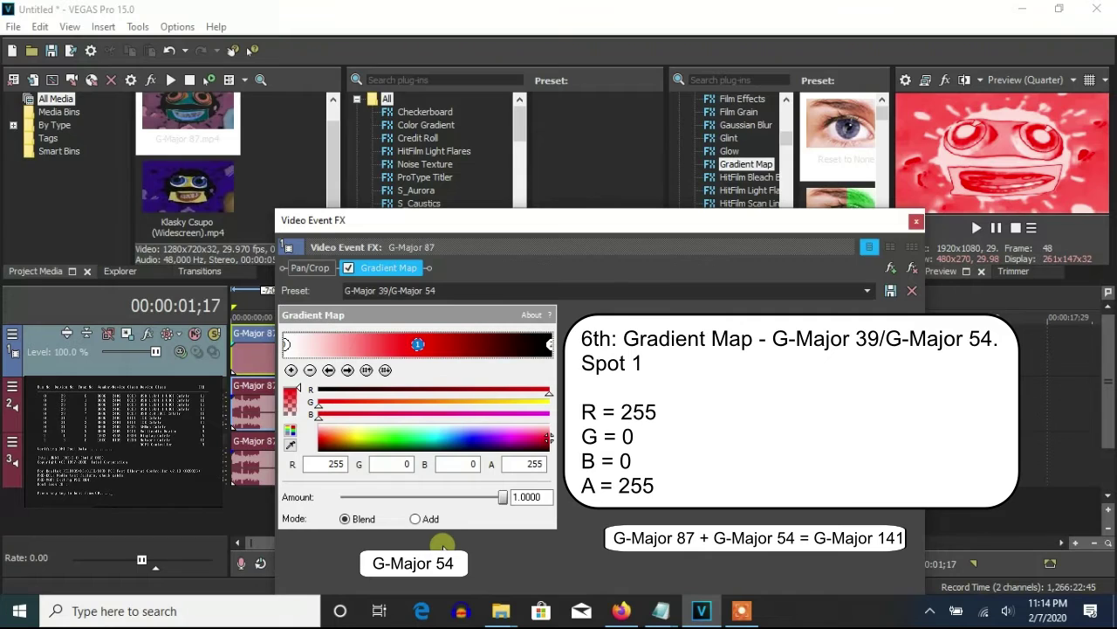
{"action": "left_click", "coordinate": [549, 347]}
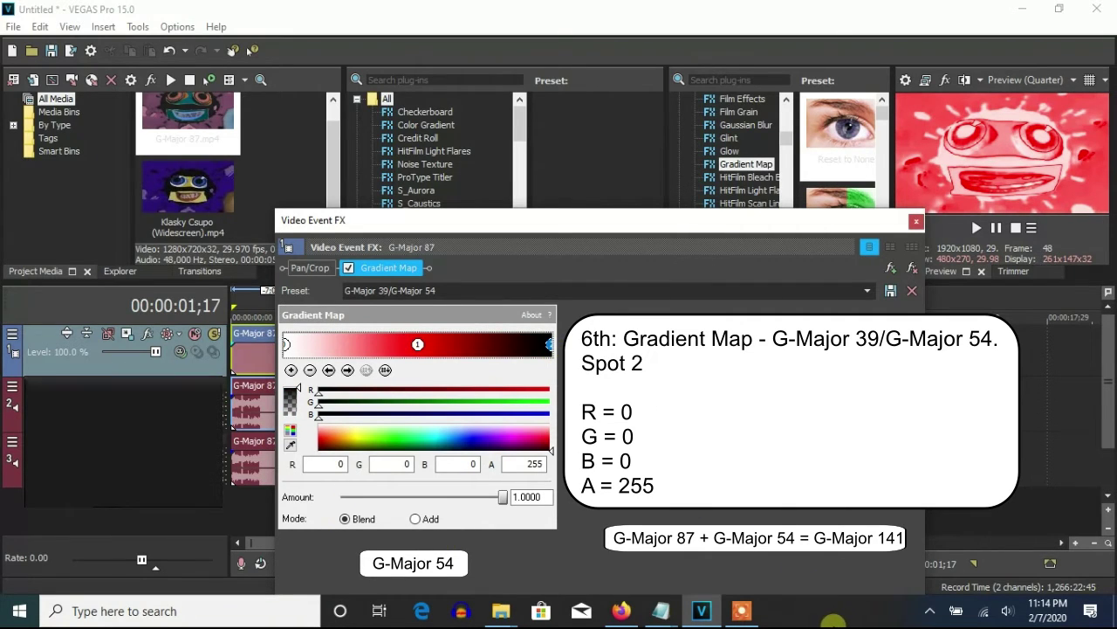
{"action": "left_click", "coordinate": [915, 223]}
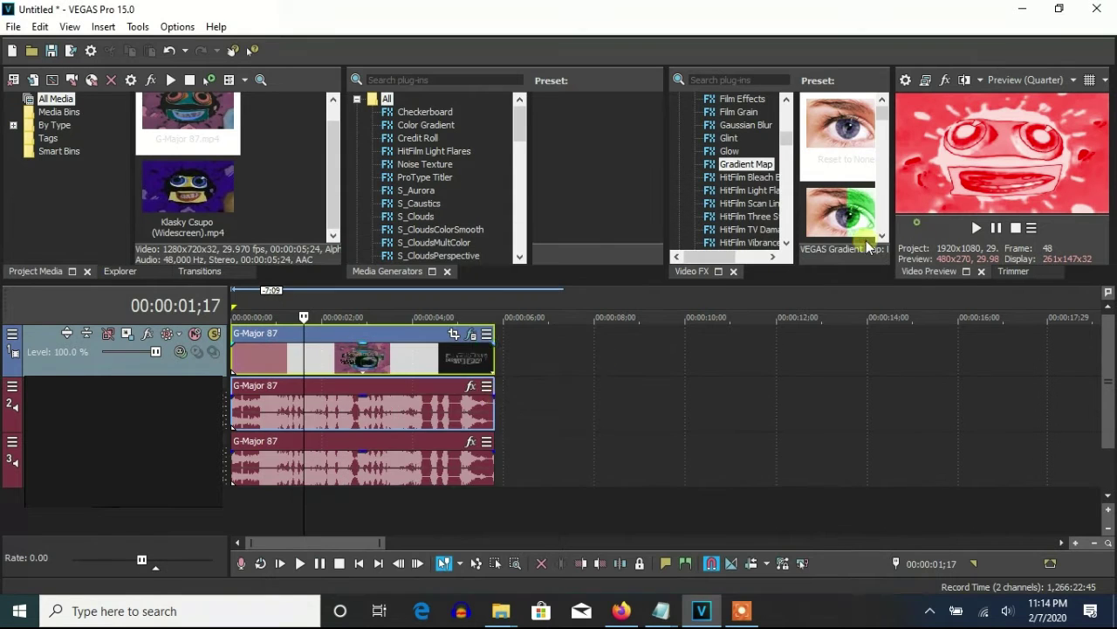
Step: Set the first G-Major 87 audio event to the élastique method with Pro stretch attributes and a pitch change of 5
{"action": "right_click", "coordinate": [399, 392]}
{"action": "left_click", "coordinate": [448, 585]}
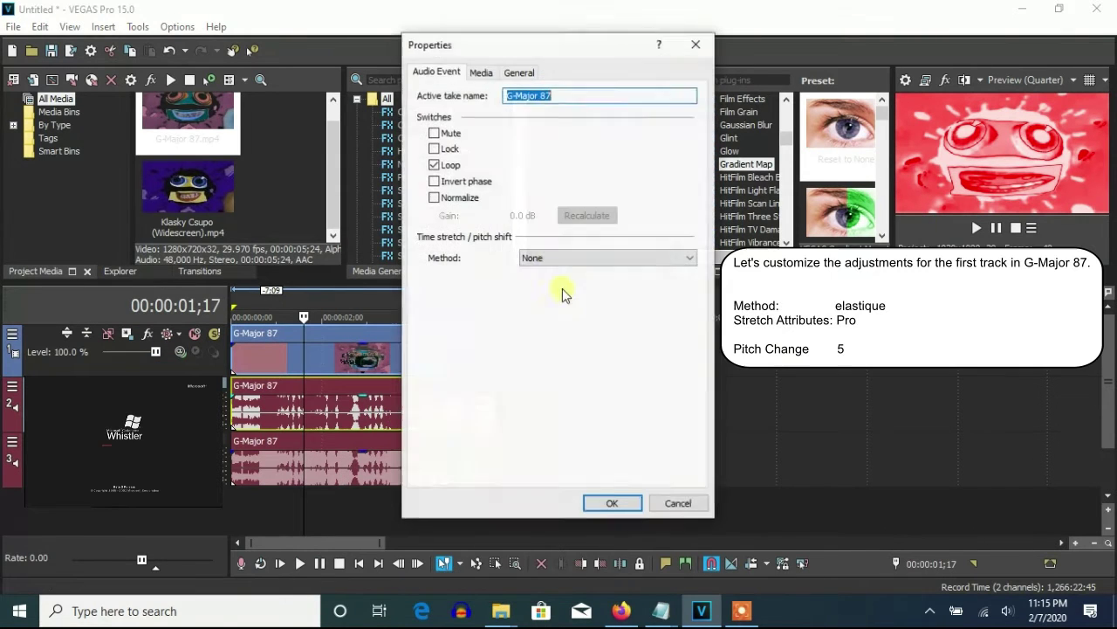
{"action": "left_click", "coordinate": [551, 257]}
{"action": "left_click", "coordinate": [527, 281]}
{"action": "left_click", "coordinate": [650, 343]}
{"action": "double_click", "coordinate": [650, 343]}
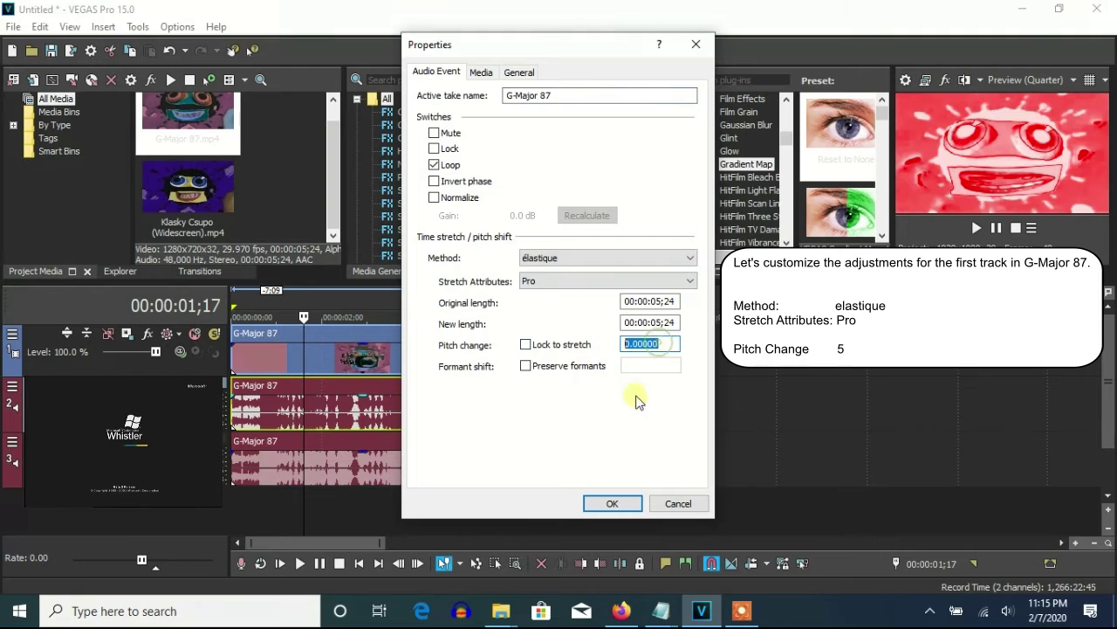
{"action": "left_click", "coordinate": [611, 504]}
Step: Set the second G-Major 87 audio event to the élastique method with Pro stretch attributes and a pitch change of 10
{"action": "right_click", "coordinate": [439, 476]}
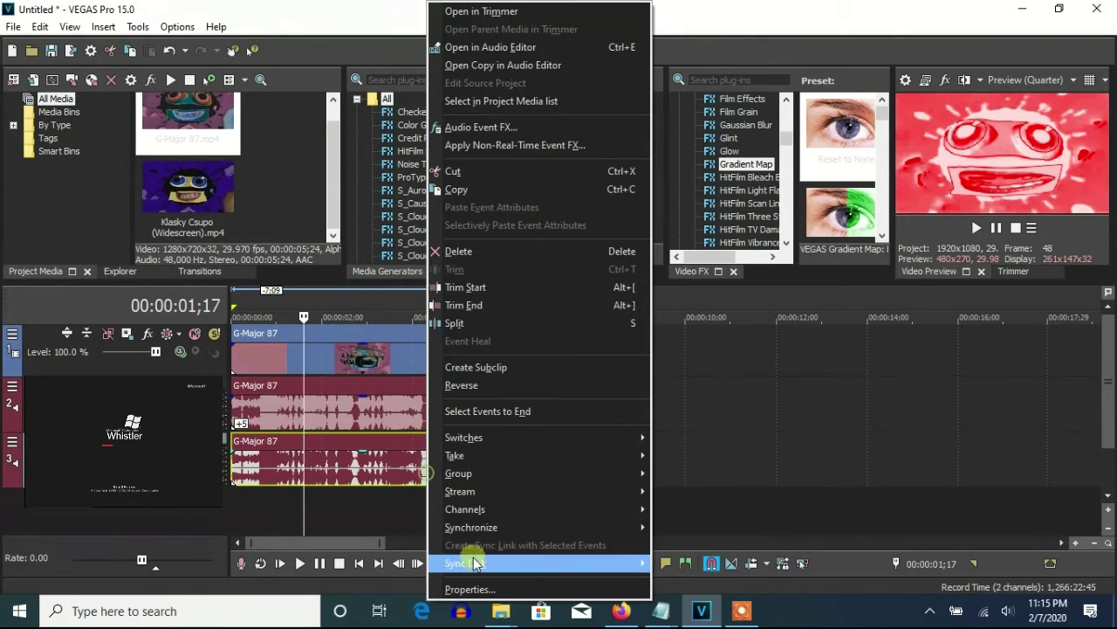
{"action": "left_click", "coordinate": [448, 585]}
{"action": "left_click", "coordinate": [556, 257]}
{"action": "left_click", "coordinate": [554, 282]}
{"action": "double_click", "coordinate": [650, 343]}
{"action": "type", "text": "10"}
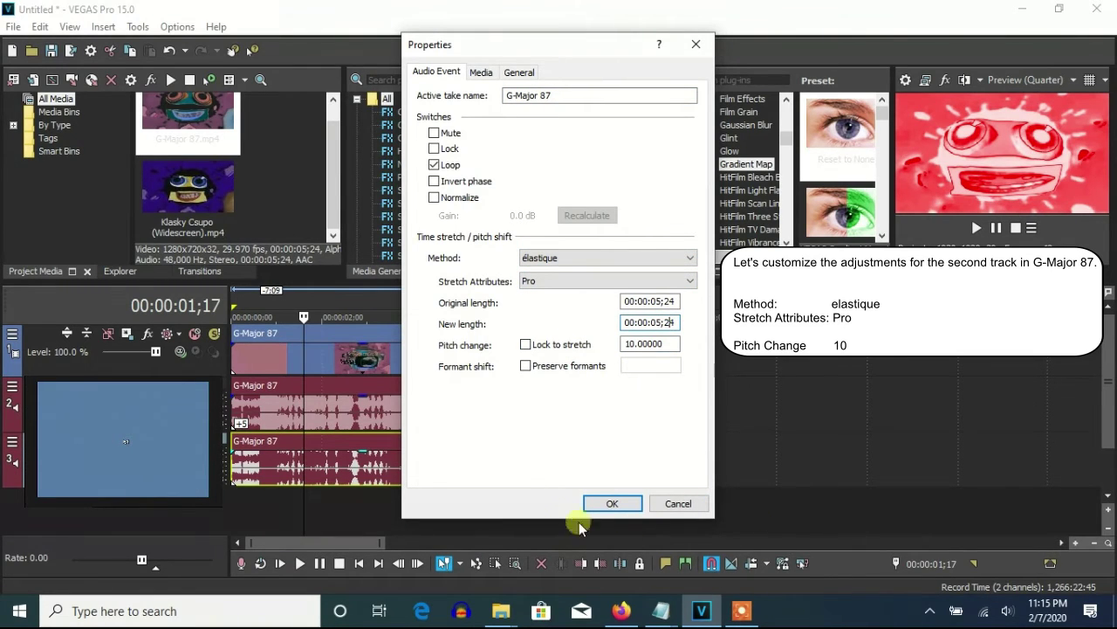
{"action": "left_click", "coordinate": [611, 504]}
Step: Duplicate audio track 3 containing the second G-Major 87 audio event
{"action": "right_click", "coordinate": [643, 524]}
{"action": "left_click", "coordinate": [692, 321]}
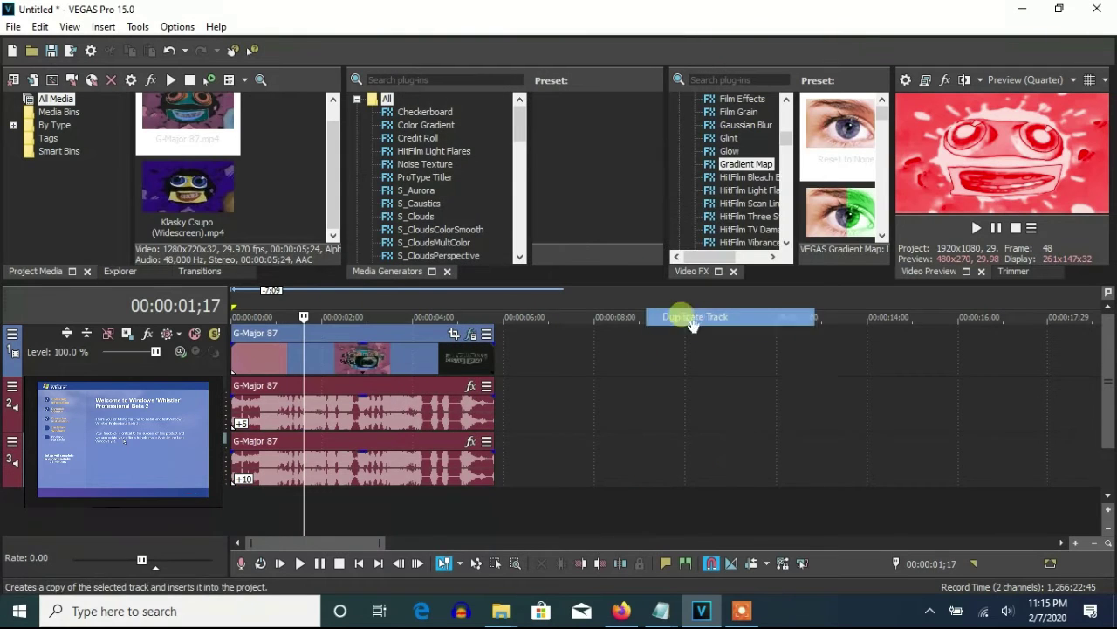
Step: Set the pitch change of the third G-Major 87 audio event to 14.19, using the élastique method with Pro stretch attributes
{"action": "right_click", "coordinate": [382, 529]}
{"action": "left_click", "coordinate": [411, 563]}
{"action": "left_click_drag", "start_coordinate": [664, 344], "coordinate": [642, 346]}
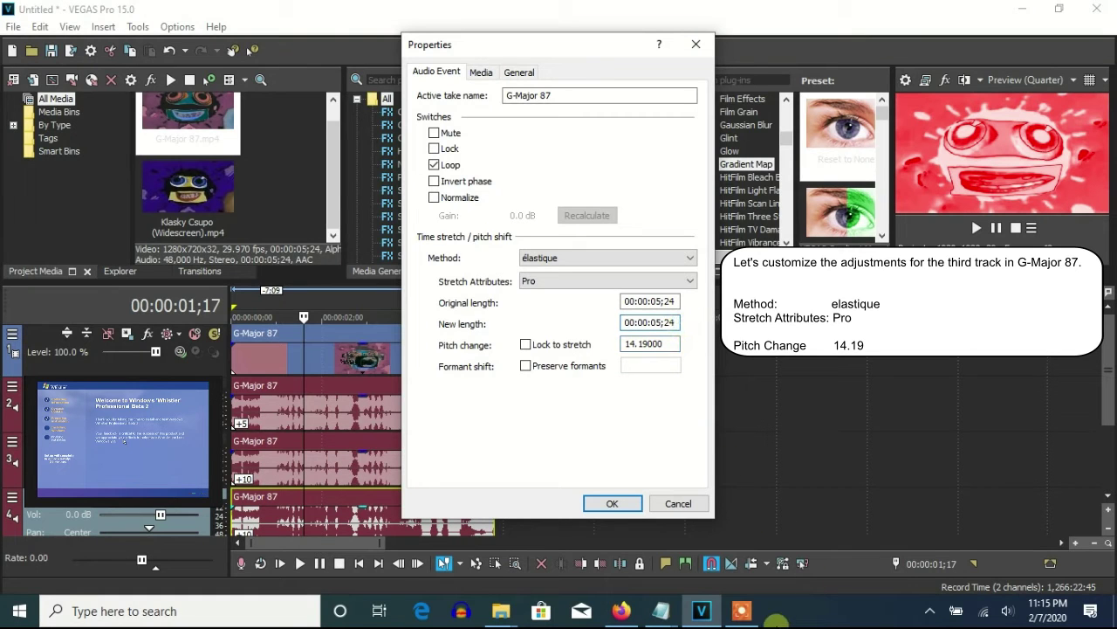
{"action": "left_click", "coordinate": [611, 503]}
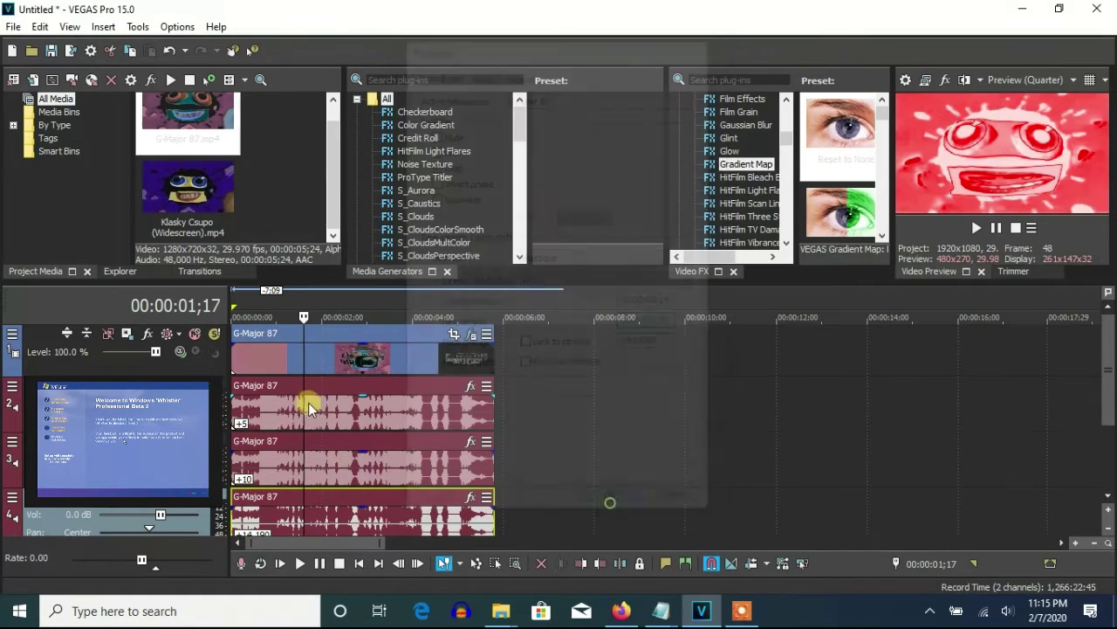
Step: Play the finished G-Major 141 sample from the start of the timeline, and pause playback near its end
{"action": "left_click", "coordinate": [239, 355]}
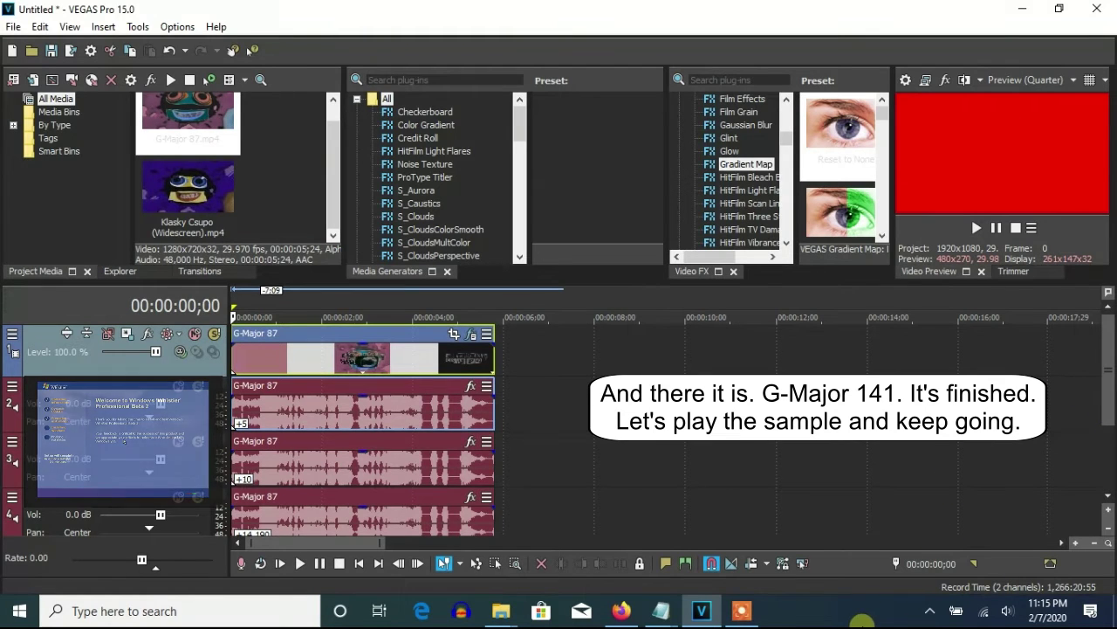
{"action": "key", "text": "space"}
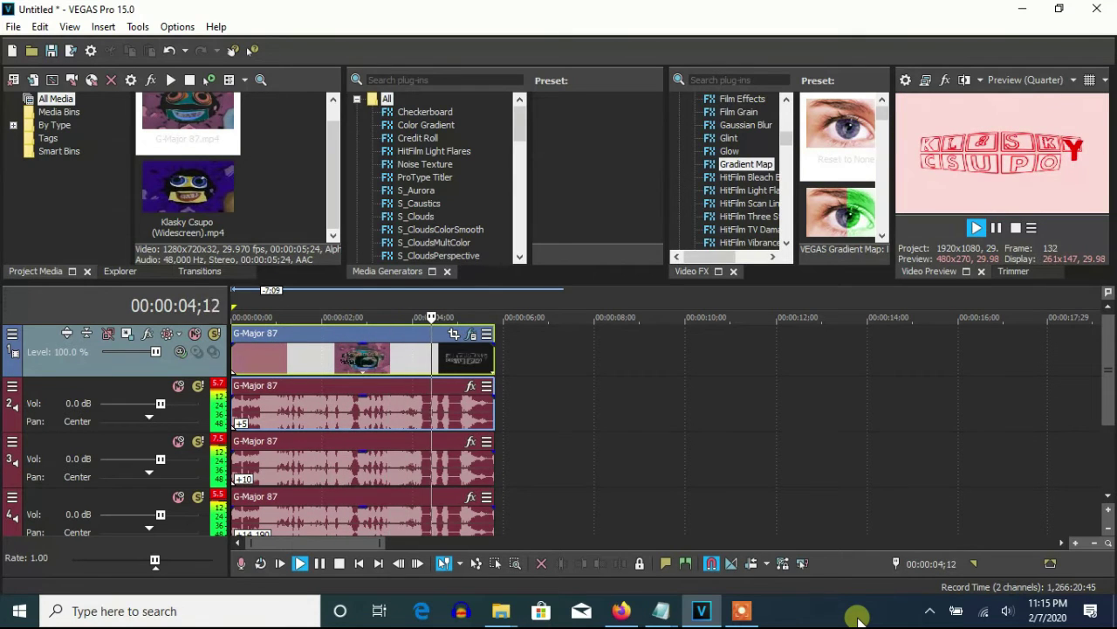
{"action": "left_click", "coordinate": [996, 227]}
{"action": "left_click", "coordinate": [750, 614]}
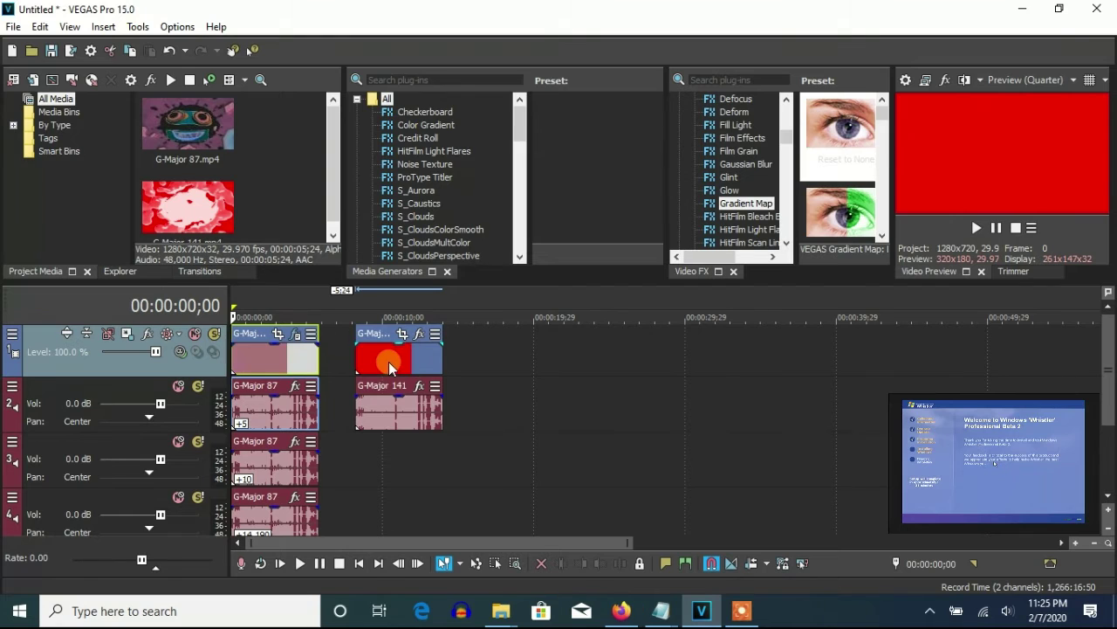
Step: Delete all G-Major 87 video and audio events, and move the rendered G-Major 141 clip to the start of the timeline
{"action": "right_click", "coordinate": [269, 534]}
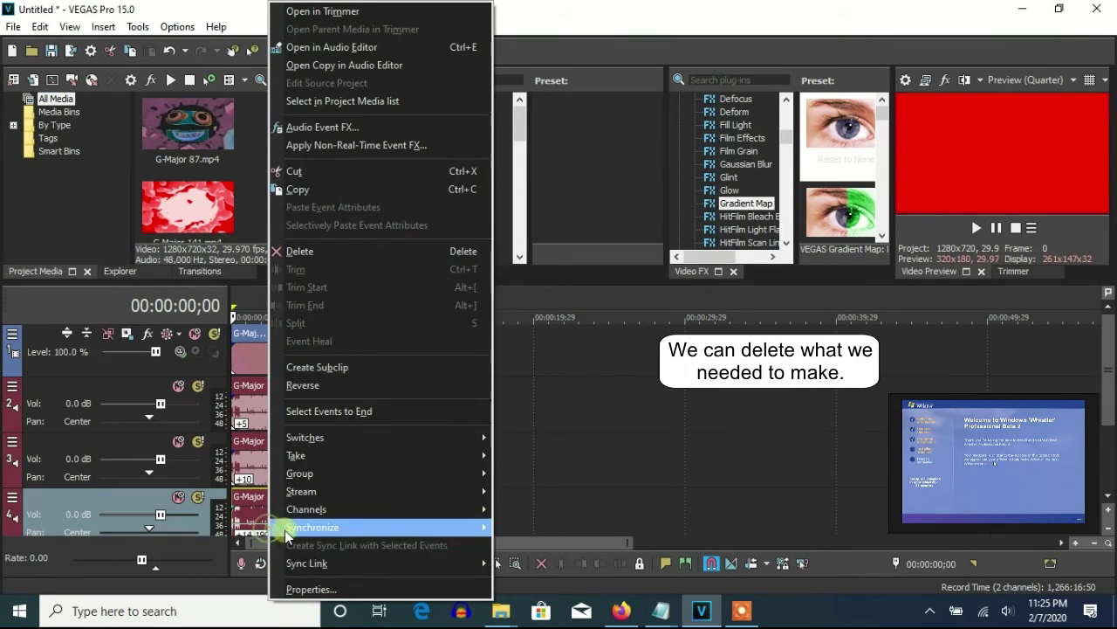
{"action": "left_click", "coordinate": [280, 251]}
{"action": "right_click", "coordinate": [292, 393]}
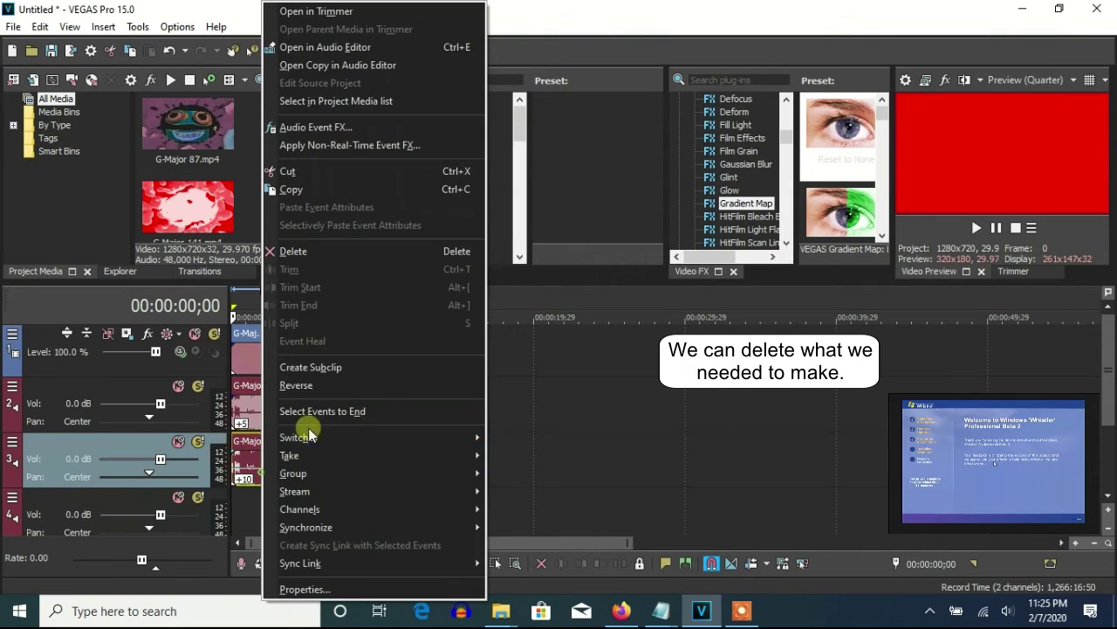
{"action": "left_click", "coordinate": [287, 250]}
{"action": "left_click", "coordinate": [244, 374]}
{"action": "key", "text": "Delete"}
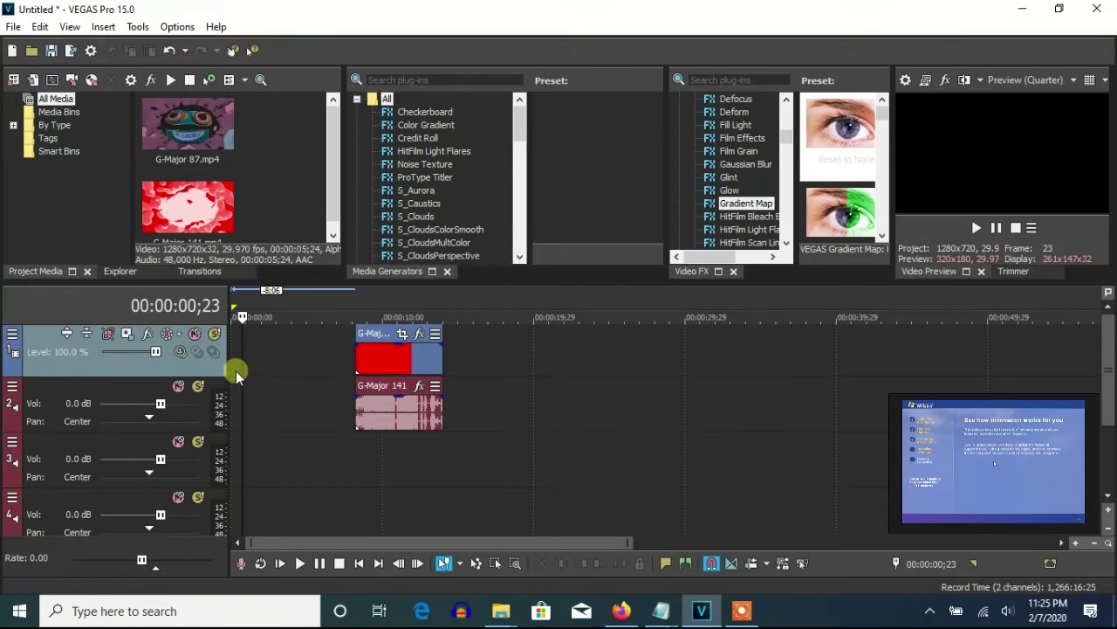
{"action": "left_click_drag", "start_coordinate": [404, 352], "coordinate": [258, 356]}
Step: Apply the HSL Adjust effect with the Max Saturation preset to the G-Major 141 video event, and close the effect settings
{"action": "right_click", "coordinate": [287, 360]}
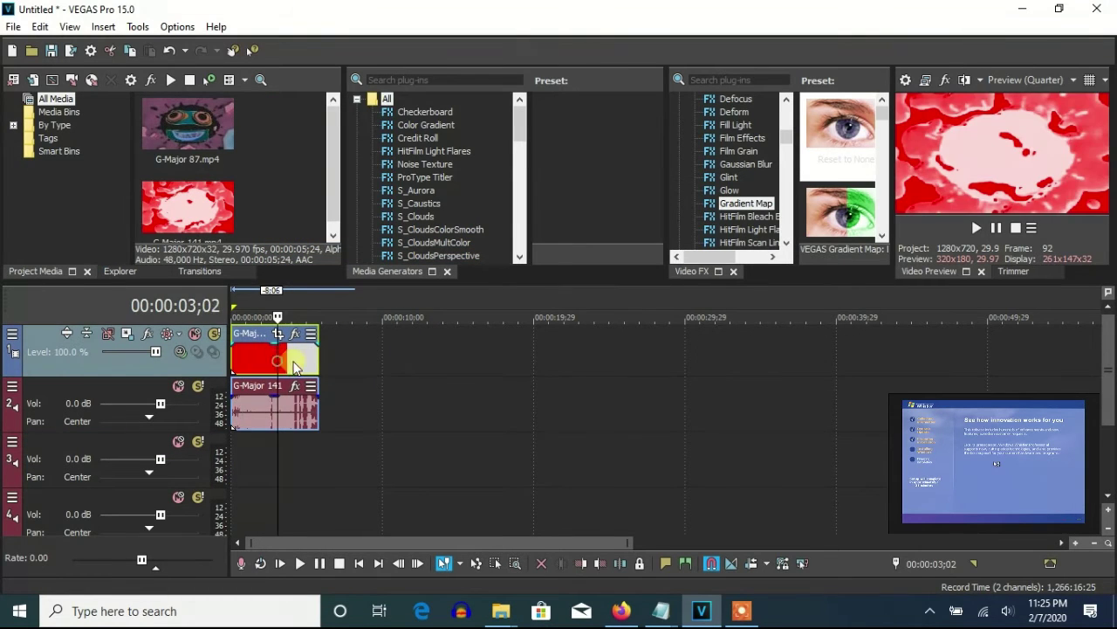
{"action": "left_click", "coordinate": [419, 117]}
{"action": "scroll", "coordinate": [733, 179], "scroll_direction": "down", "scroll_amount": 1}
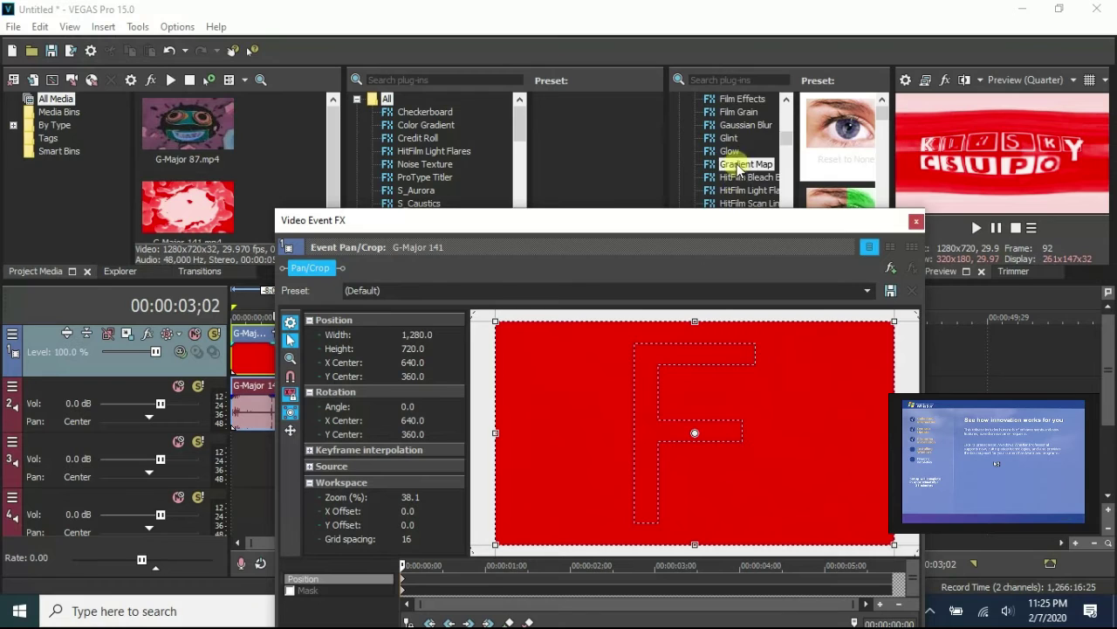
{"action": "scroll", "coordinate": [738, 184], "scroll_direction": "down", "scroll_amount": 3}
{"action": "left_click", "coordinate": [741, 151]}
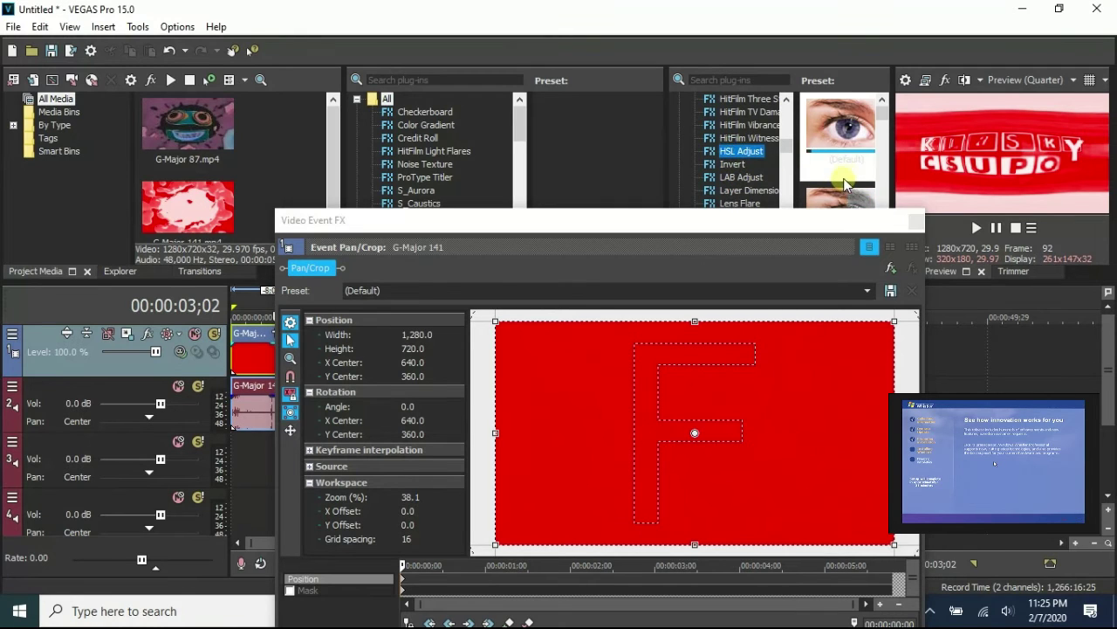
{"action": "left_click_drag", "start_coordinate": [847, 173], "coordinate": [673, 434]}
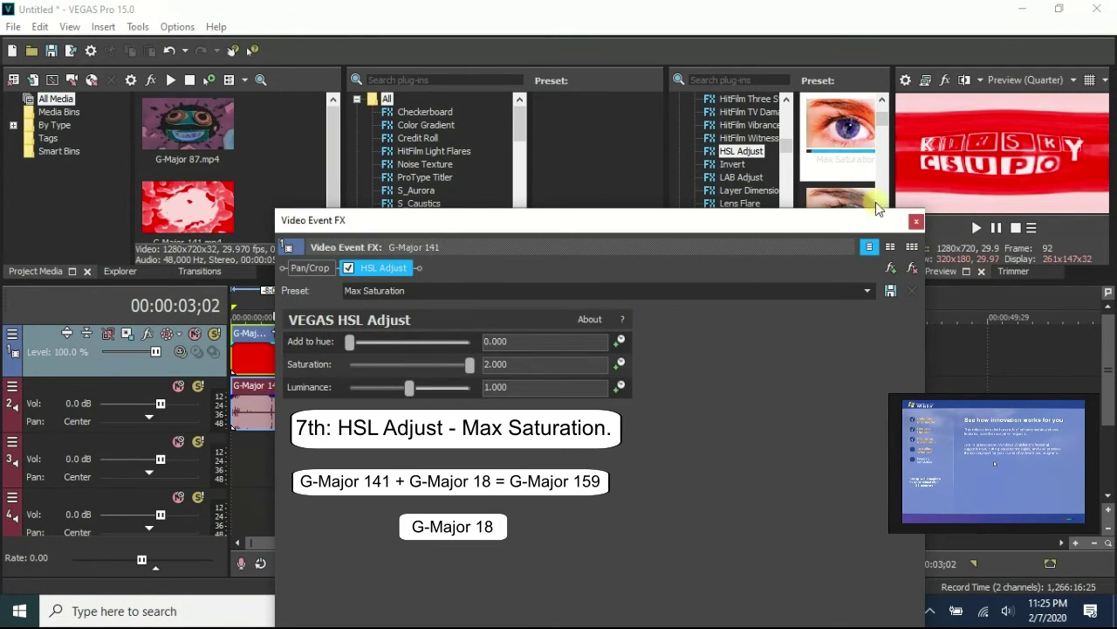
{"action": "left_click", "coordinate": [916, 221]}
Step: Set the pitch change of the G-Major 141 audio event to -8, using the élastique method with Pro stretch attributes
{"action": "right_click", "coordinate": [316, 426]}
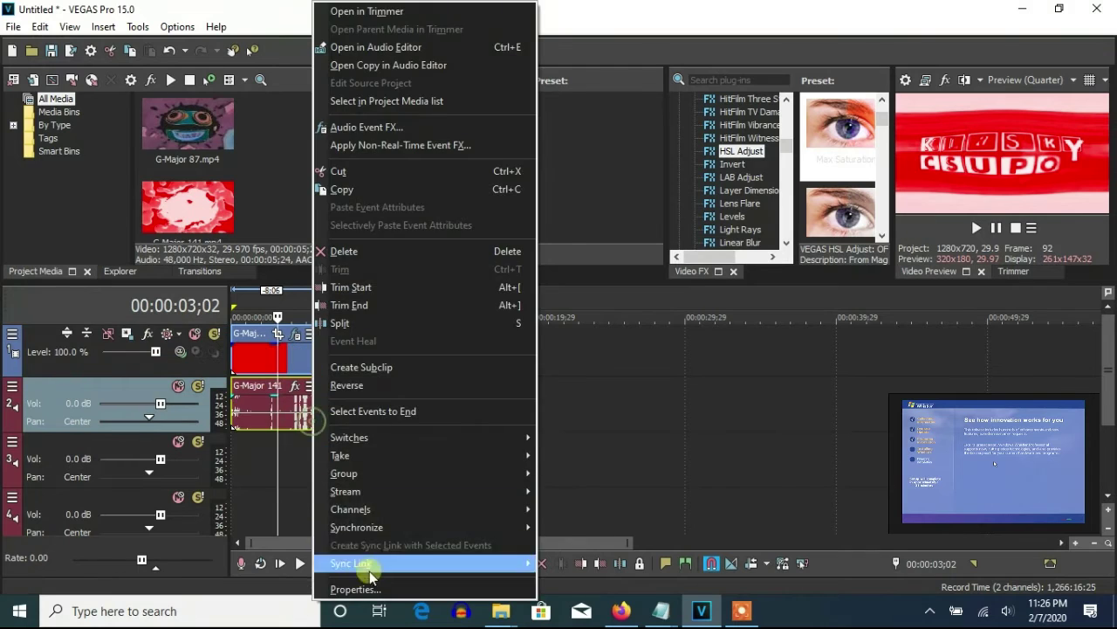
{"action": "left_click", "coordinate": [371, 587]}
{"action": "left_click", "coordinate": [651, 343]}
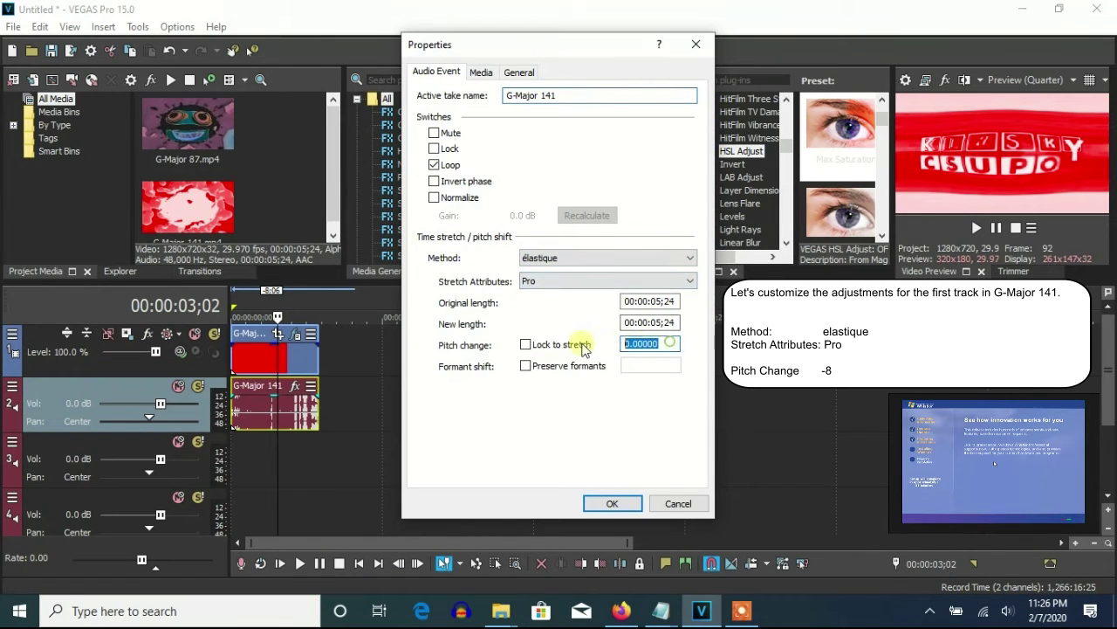
{"action": "type", "text": "-8"}
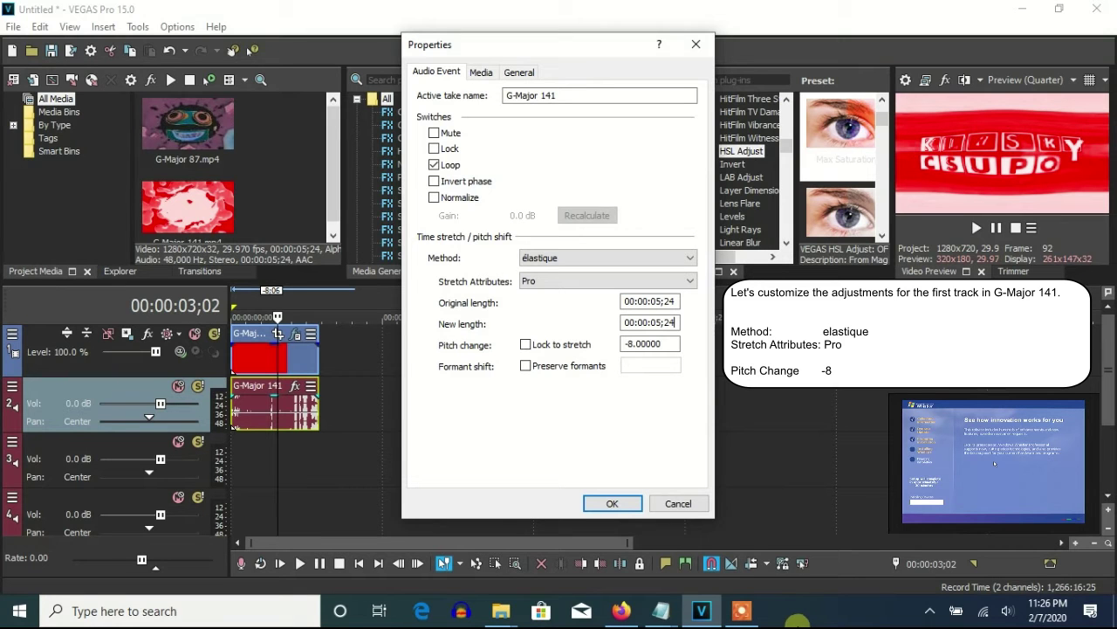
{"action": "left_click", "coordinate": [613, 505]}
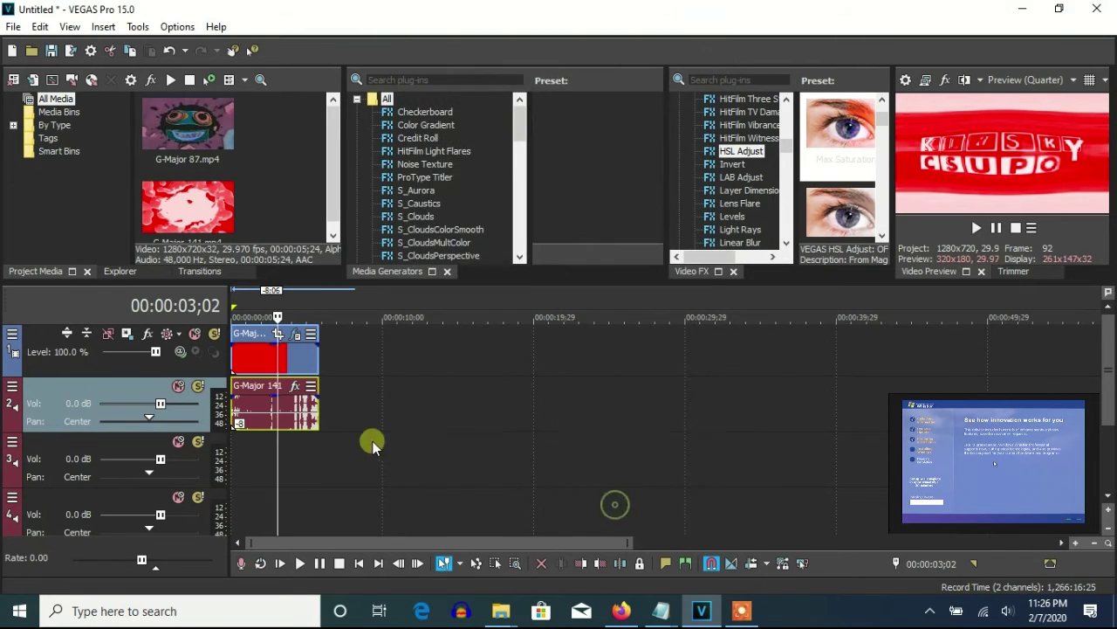
Step: Duplicate the G-Major 141 audio track and set the copied event's pitch change to 0
{"action": "right_click", "coordinate": [356, 417]}
{"action": "left_click", "coordinate": [387, 258]}
{"action": "right_click", "coordinate": [299, 472]}
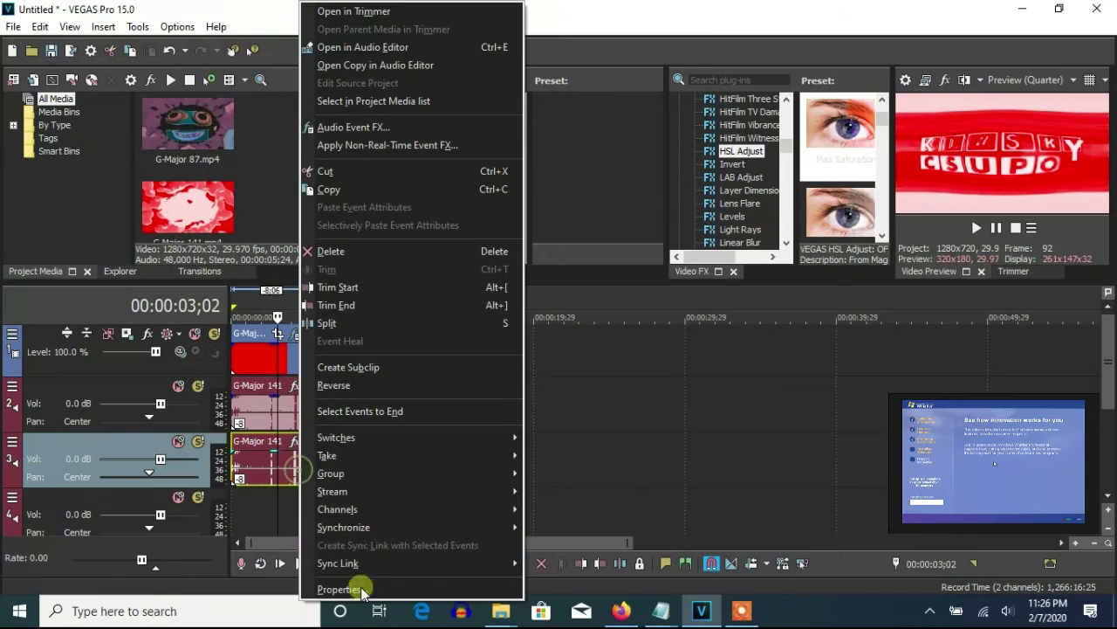
{"action": "left_click", "coordinate": [357, 568]}
{"action": "left_click", "coordinate": [650, 344]}
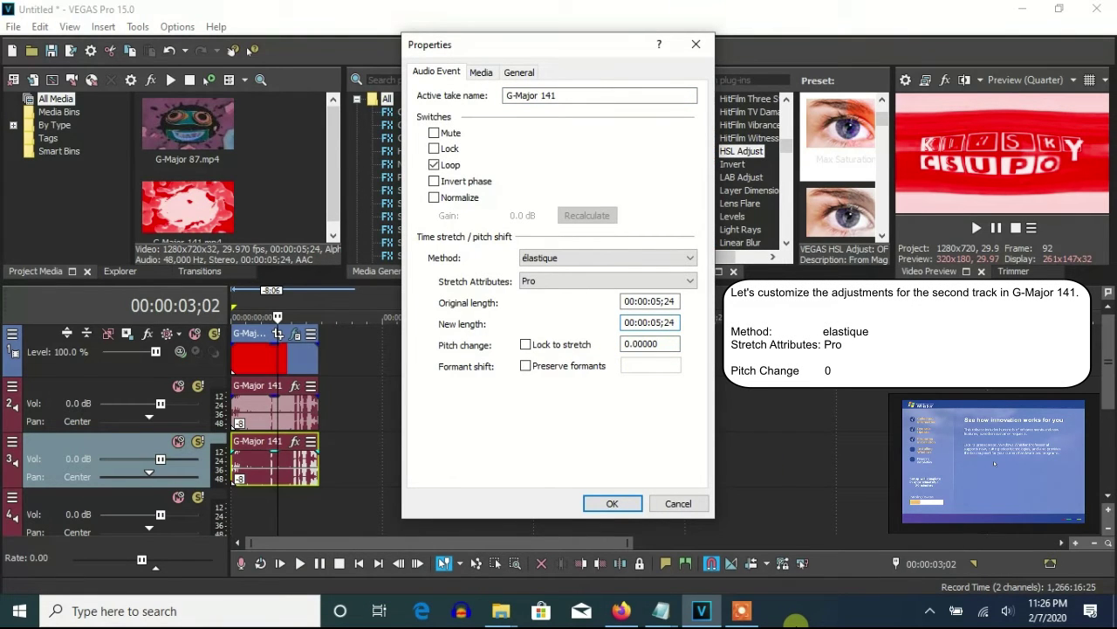
{"action": "left_click", "coordinate": [613, 505]}
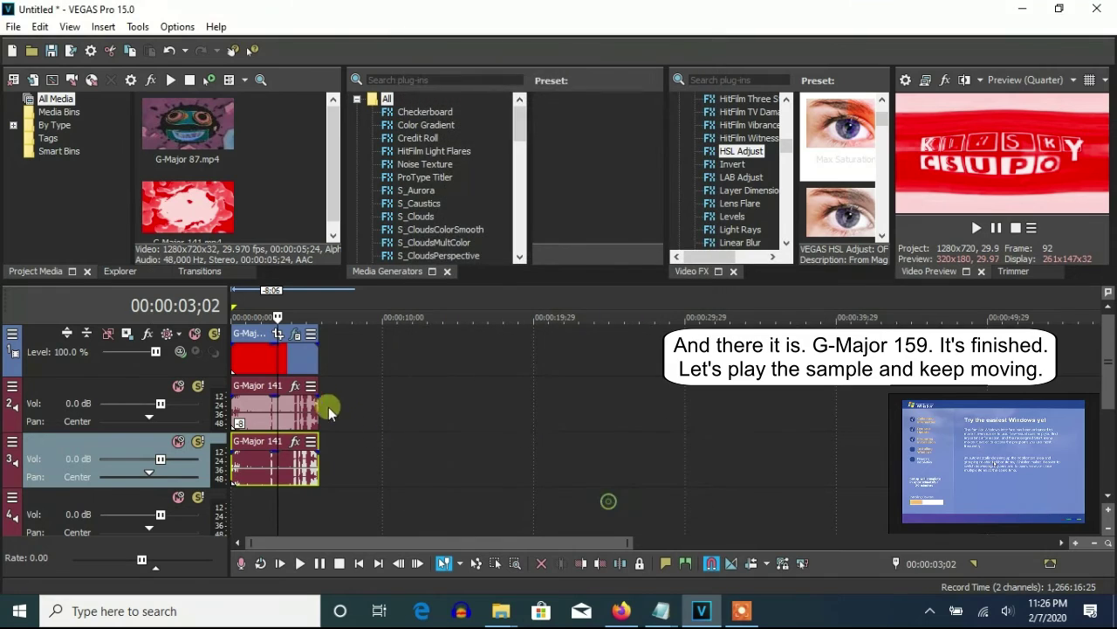
Step: Play the finished G-Major 159 sample from the start of the timeline
{"action": "left_click", "coordinate": [233, 356]}
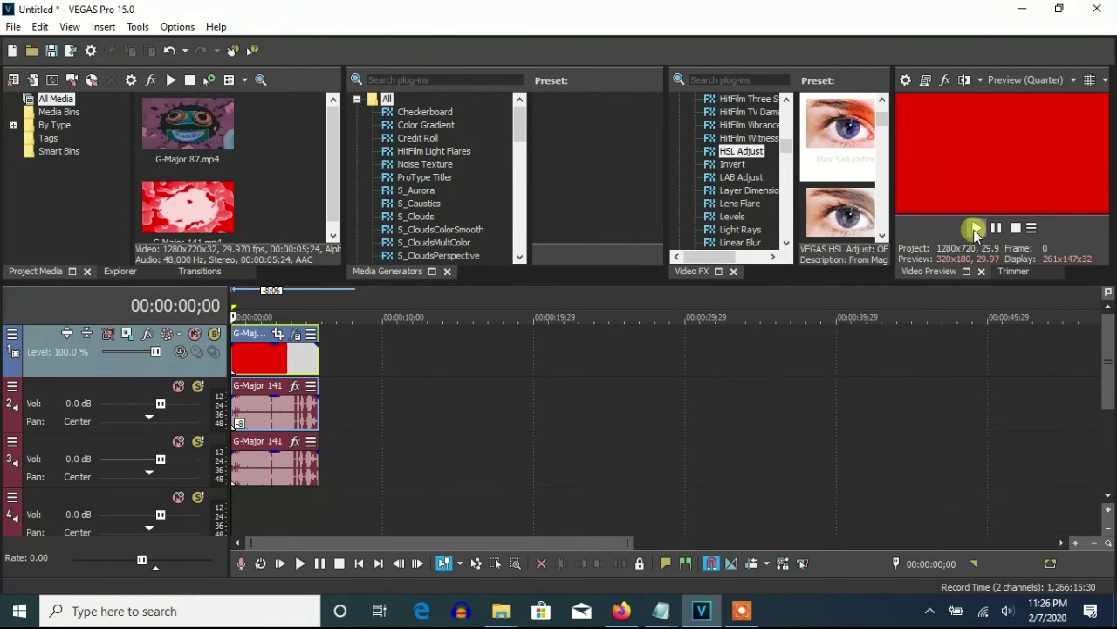
{"action": "left_click", "coordinate": [975, 228]}
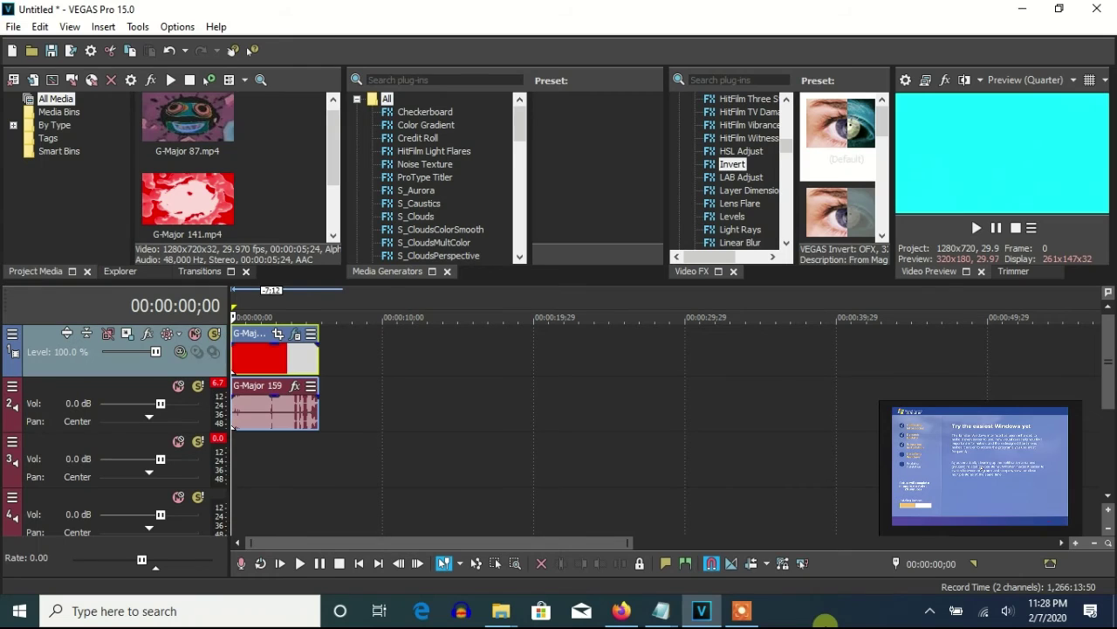
Step: Check the Invert effect's preset and blend amount on the G-Major 159 video event, and close the effect settings
{"action": "left_click", "coordinate": [295, 336]}
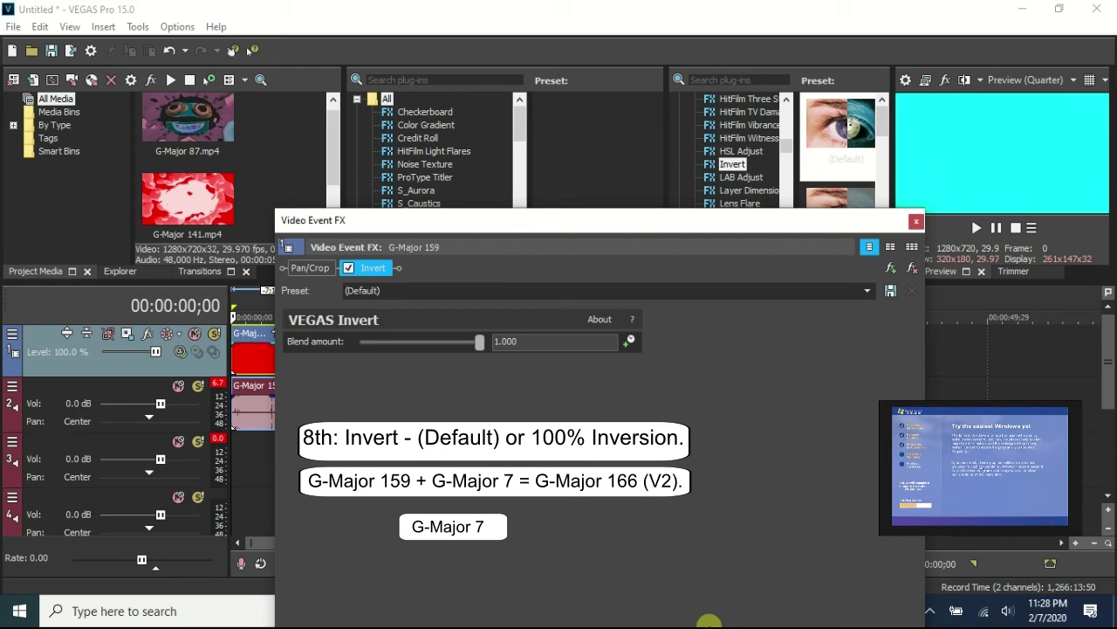
{"action": "left_click", "coordinate": [916, 221]}
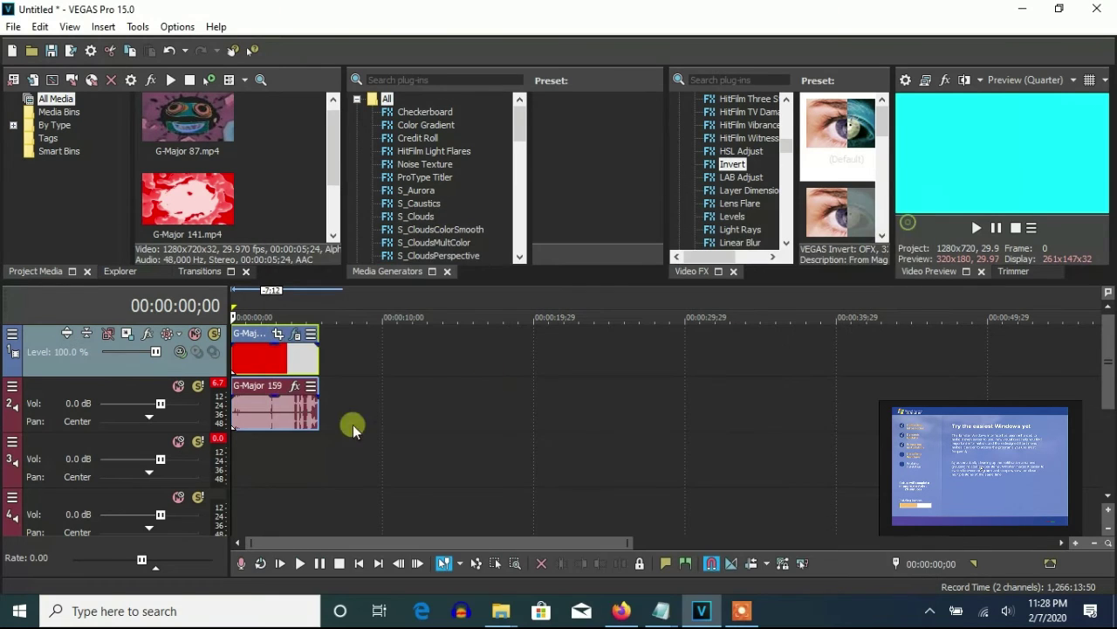
Step: Set the G-Major 159 audio event to the Classic method with stretch attributes A17. Drums, unpitched (minimum echo)
{"action": "right_click", "coordinate": [296, 409]}
{"action": "left_click", "coordinate": [354, 588]}
{"action": "left_click", "coordinate": [591, 259]}
{"action": "left_click", "coordinate": [571, 280]}
{"action": "left_click", "coordinate": [571, 280]}
{"action": "left_click", "coordinate": [576, 449]}
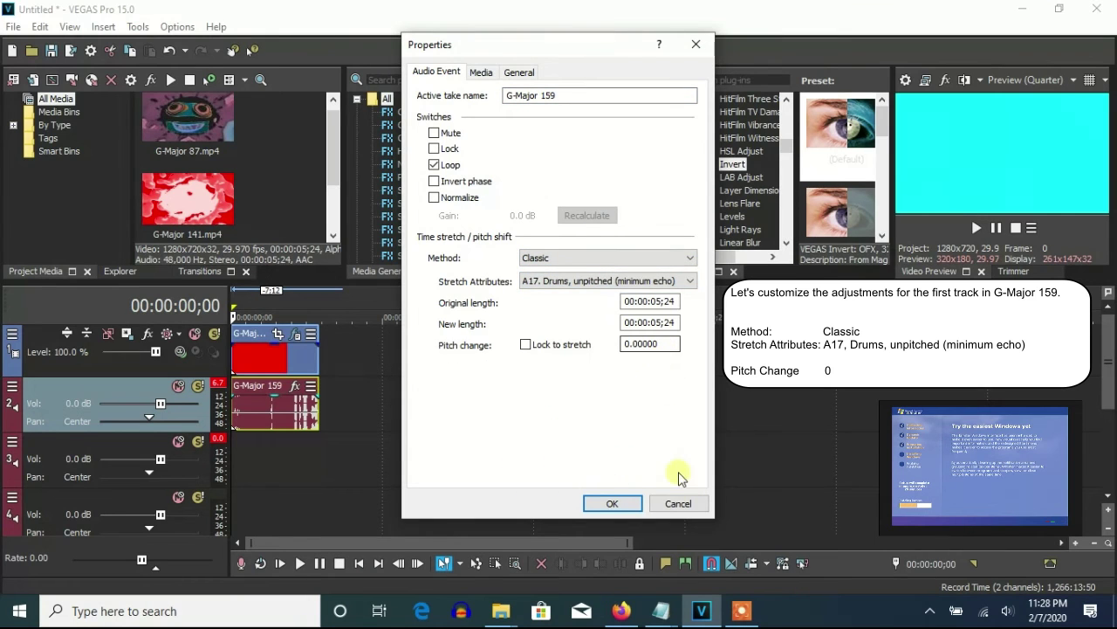
{"action": "left_click", "coordinate": [611, 503]}
Step: Duplicate the G-Major 159 audio track and set the copied event's pitch change to 3
{"action": "right_click", "coordinate": [364, 417]}
{"action": "left_click", "coordinate": [393, 279]}
{"action": "right_click", "coordinate": [287, 484]}
{"action": "left_click", "coordinate": [336, 587]}
{"action": "double_click", "coordinate": [644, 344]}
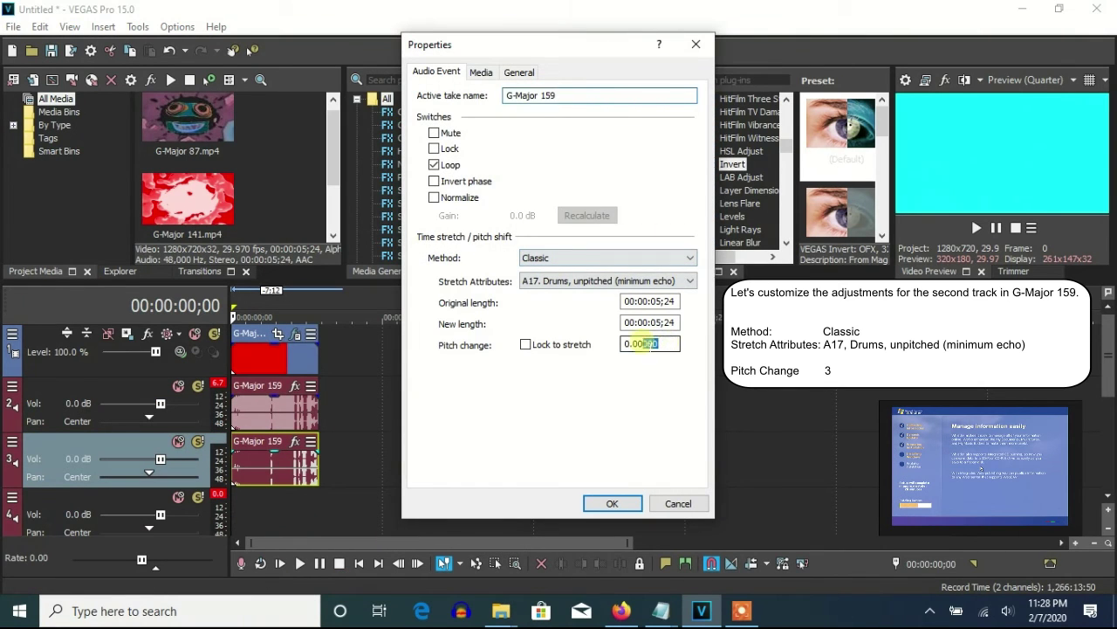
{"action": "type", "text": "3"}
{"action": "left_click", "coordinate": [673, 323]}
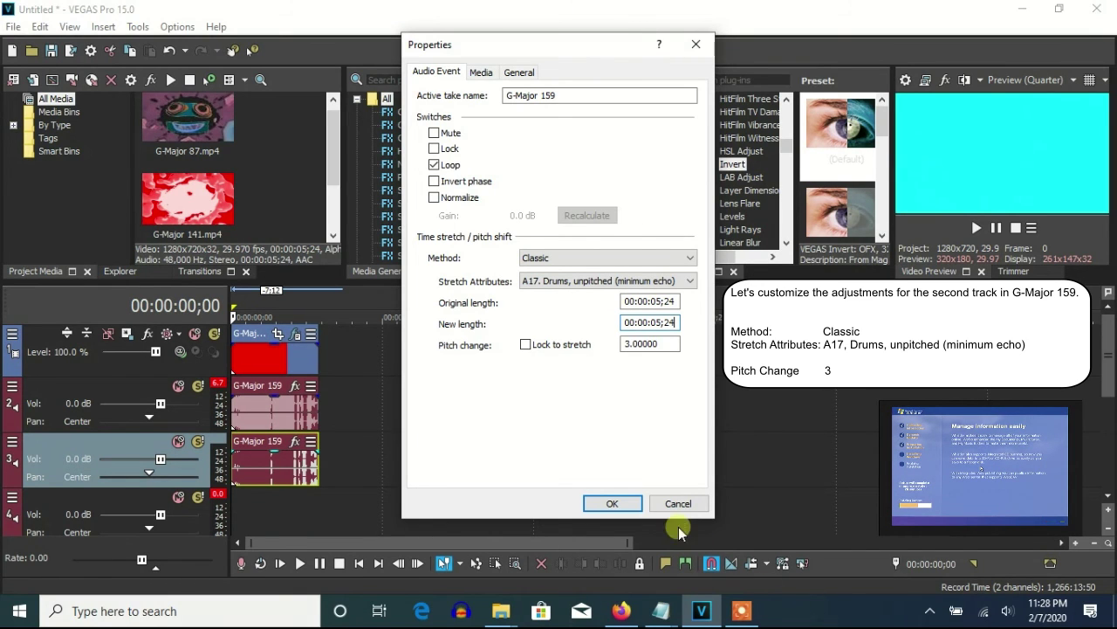
{"action": "left_click", "coordinate": [625, 509]}
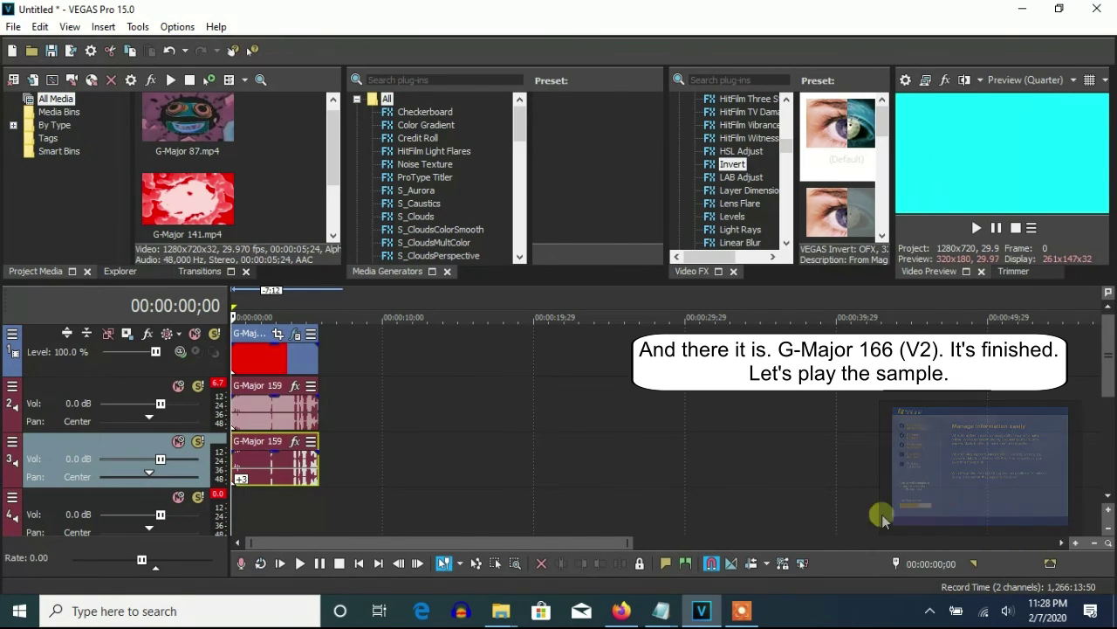
Step: Play the finished G-Major 166 (V2) sample, and pause playback near its end
{"action": "left_click", "coordinate": [971, 229]}
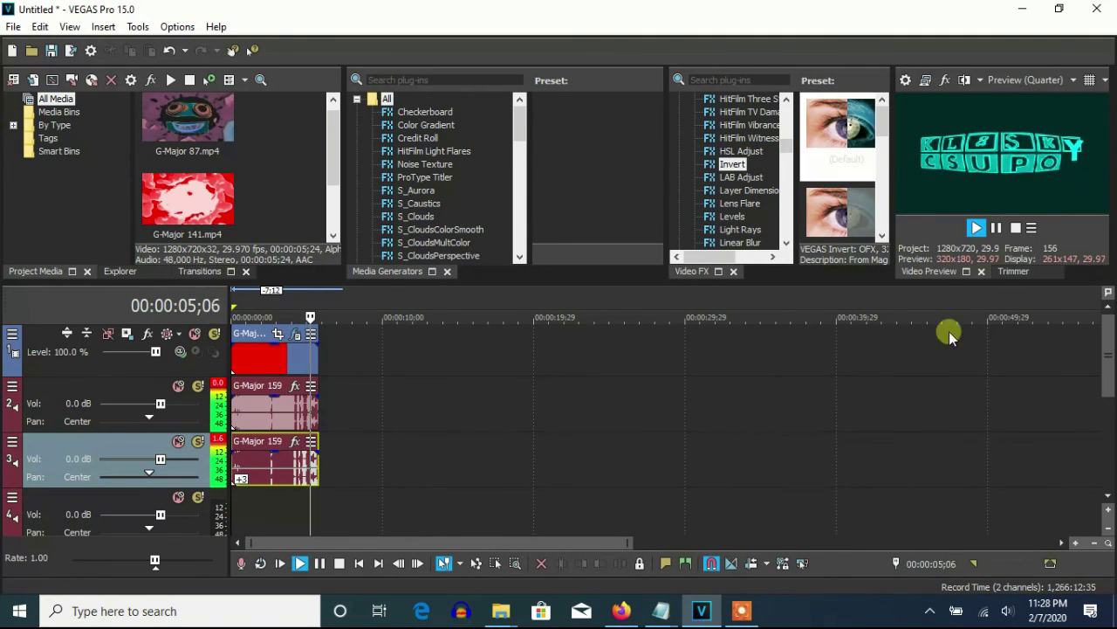
{"action": "left_click", "coordinate": [995, 231]}
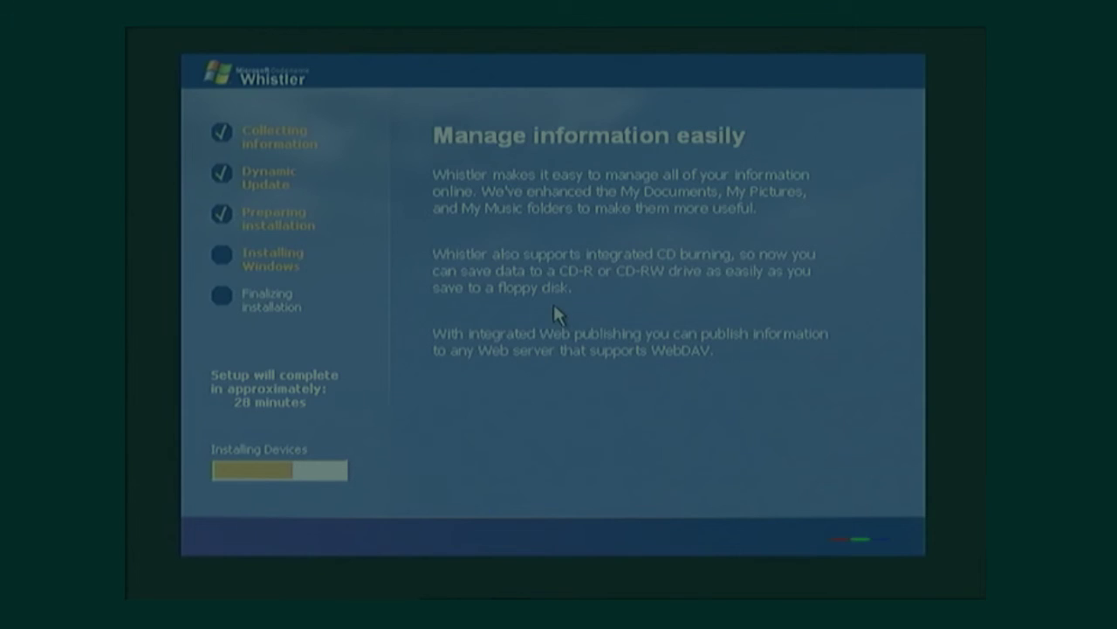